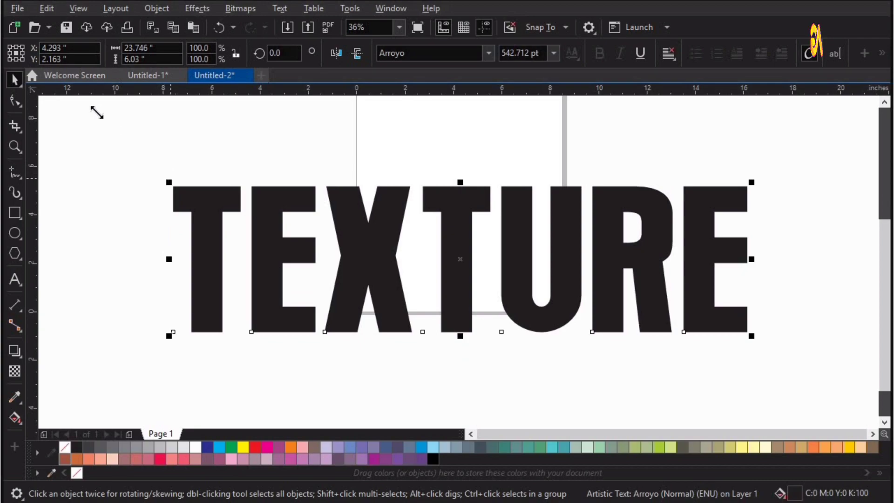
Enlarge the TEXTURE text to about 29.8 in wide and nudge it slightly lower on the canvas
left_click_drag(96, 112, 88, 161)
left_click_drag(785, 149, 818, 133)
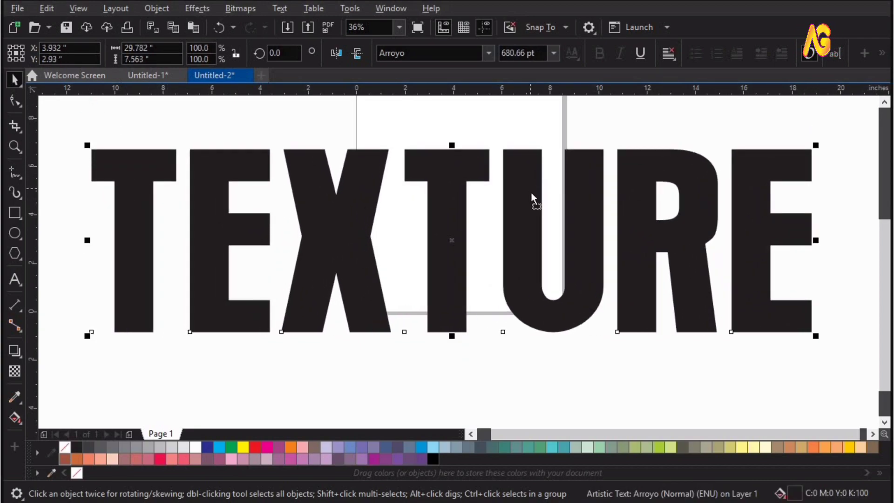
left_click_drag(531, 195, 531, 192)
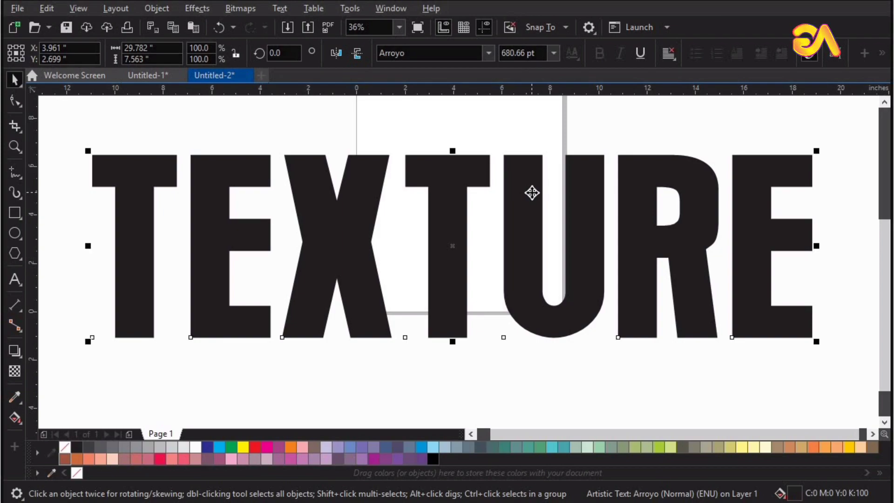
Import the wallpaperflare.com_wallpaper pebble image from Downloads at about 12.7 in wide and move it over the first letters of the text
left_click(17, 8)
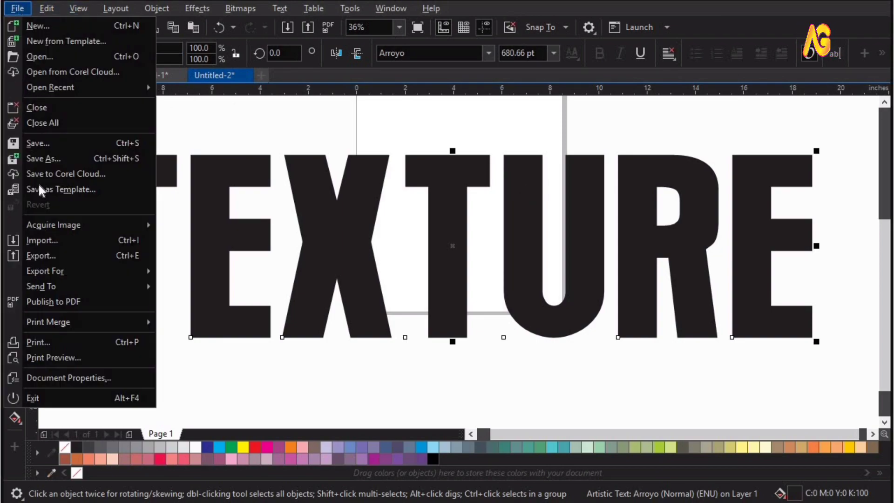
left_click(47, 242)
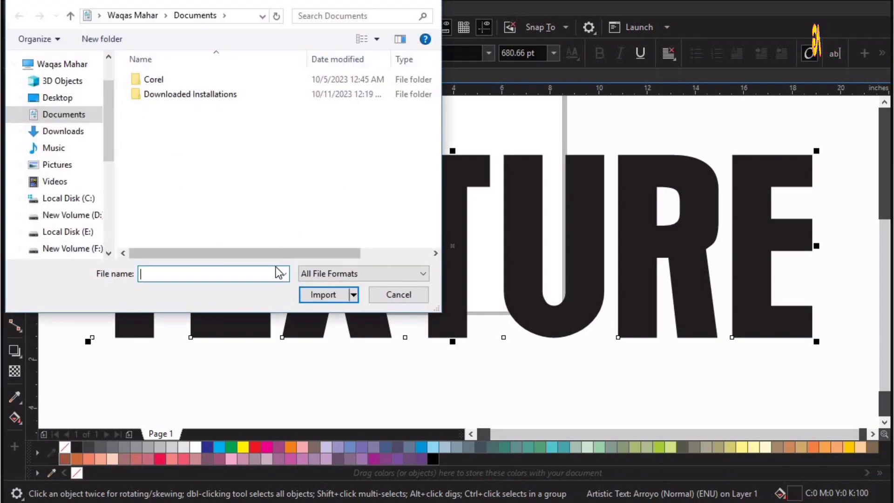
left_click(71, 132)
left_click(166, 80)
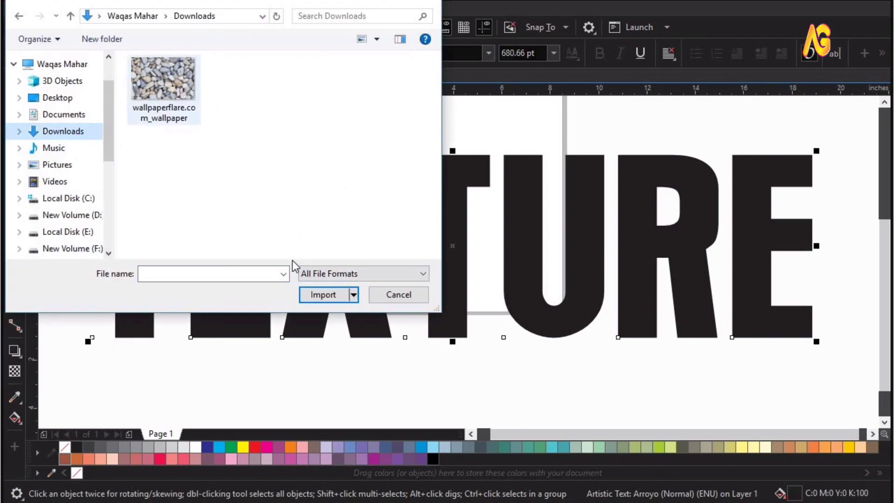
left_click(318, 300)
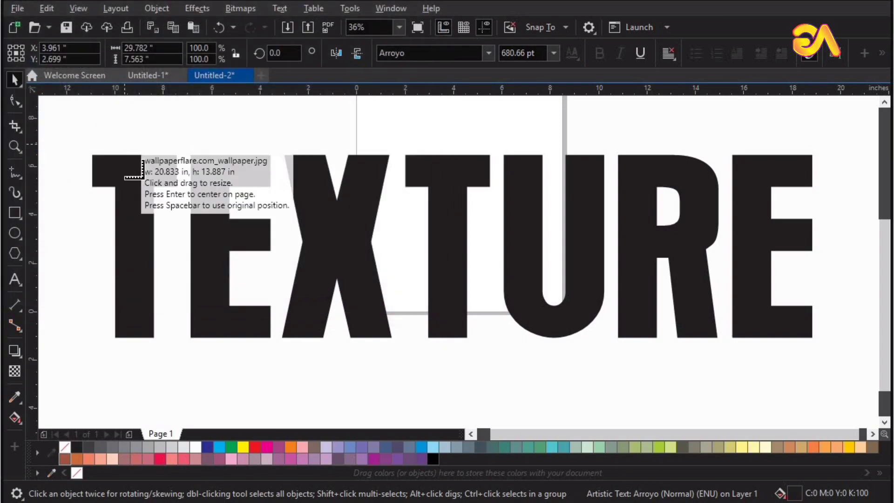
left_click_drag(98, 119, 404, 367)
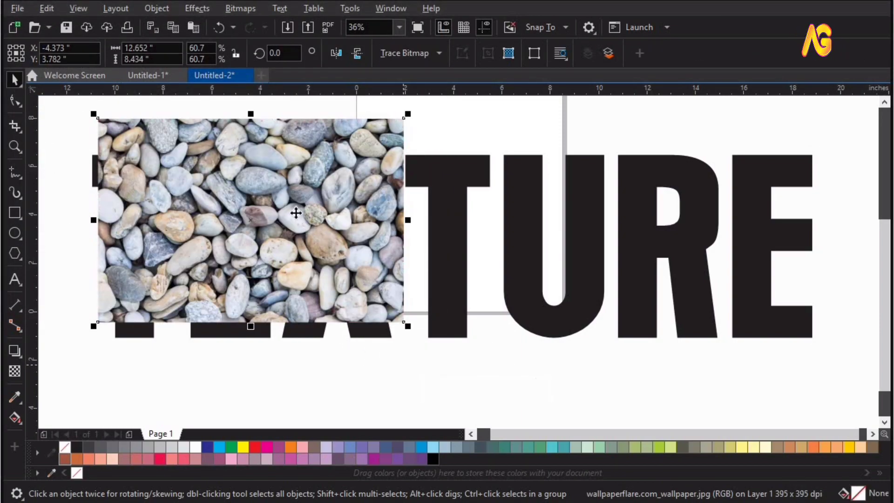
left_click_drag(277, 177, 330, 218)
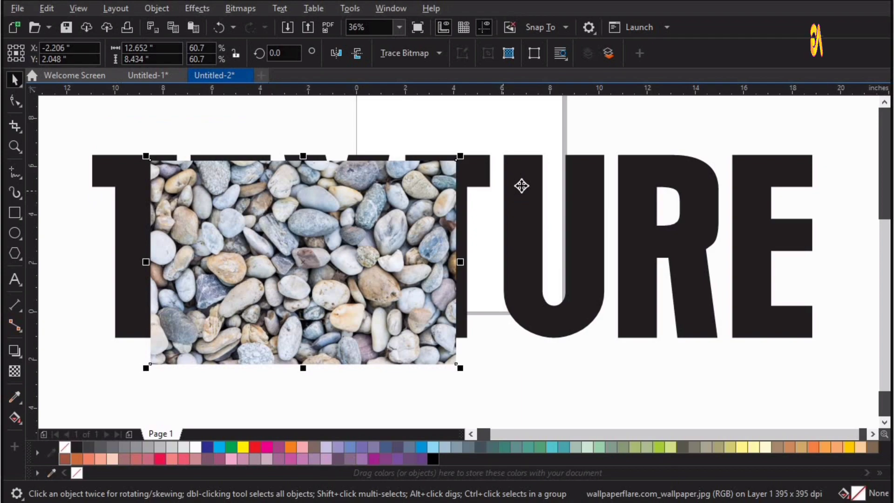
Align the pebble image to the left edge and vertical middle of the TEXTURE text
left_click(519, 183, "shift")
left_click(787, 53)
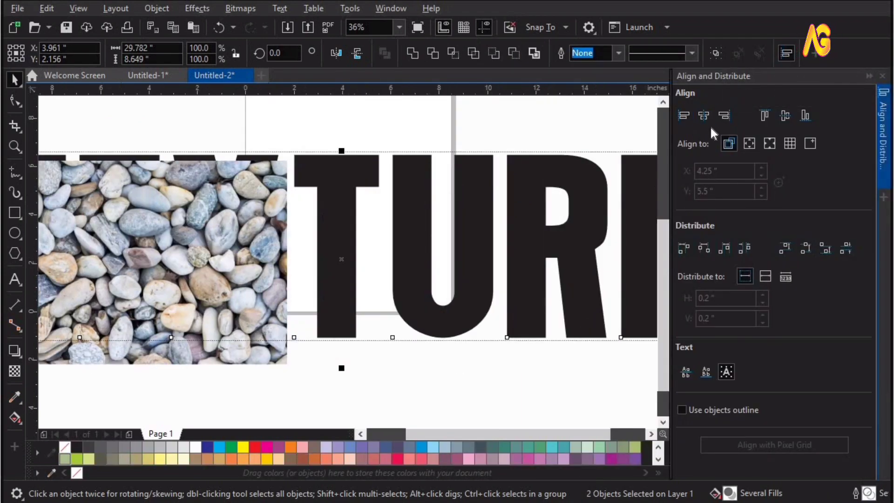
left_click(704, 114)
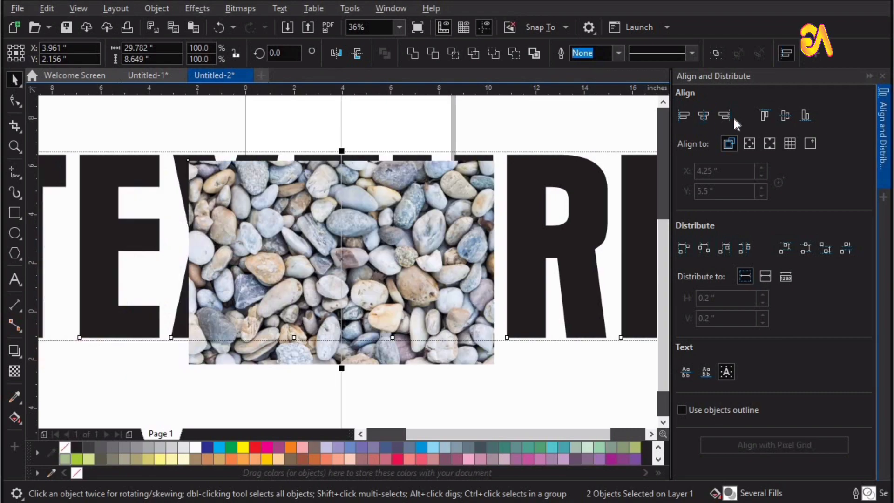
left_click(687, 114)
left_click(787, 114)
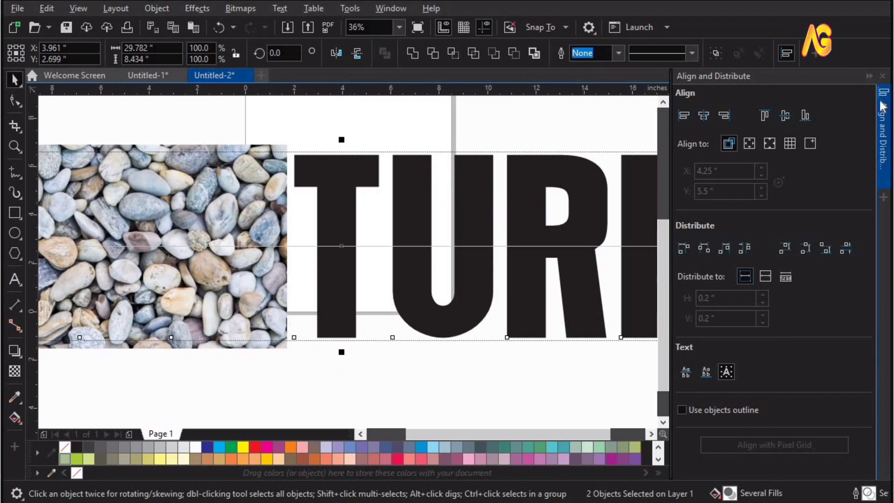
left_click(882, 76)
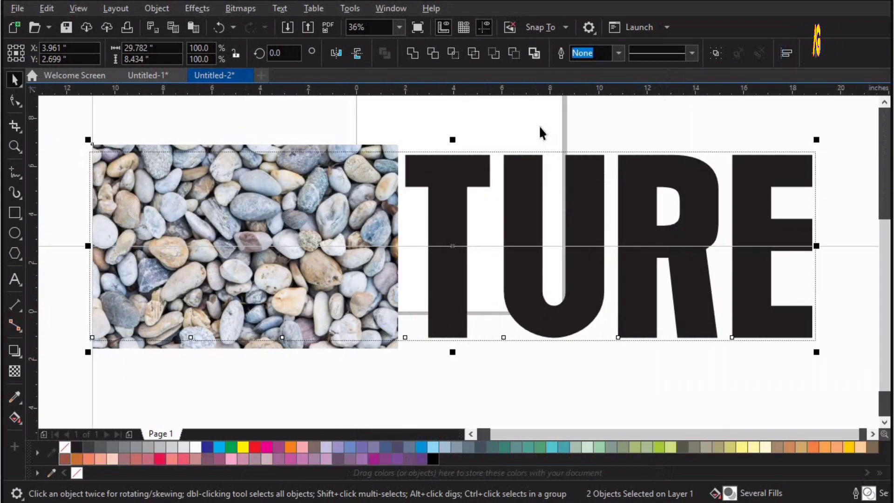
Narrow the pebble image to about 11.4 in wide and extend it rightward with two mirrored copies placed edge to edge across the text
left_click(258, 244)
left_click_drag(402, 246, 371, 246)
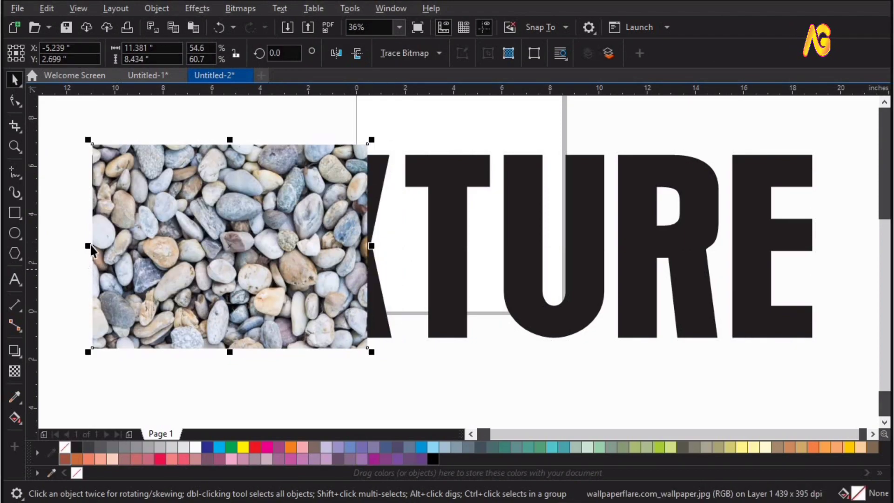
left_click_drag(88, 245, 391, 252)
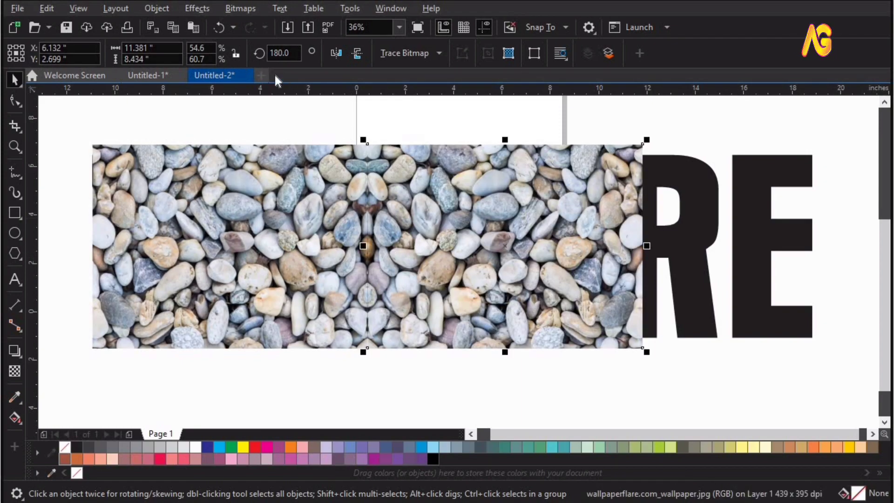
left_click(337, 55)
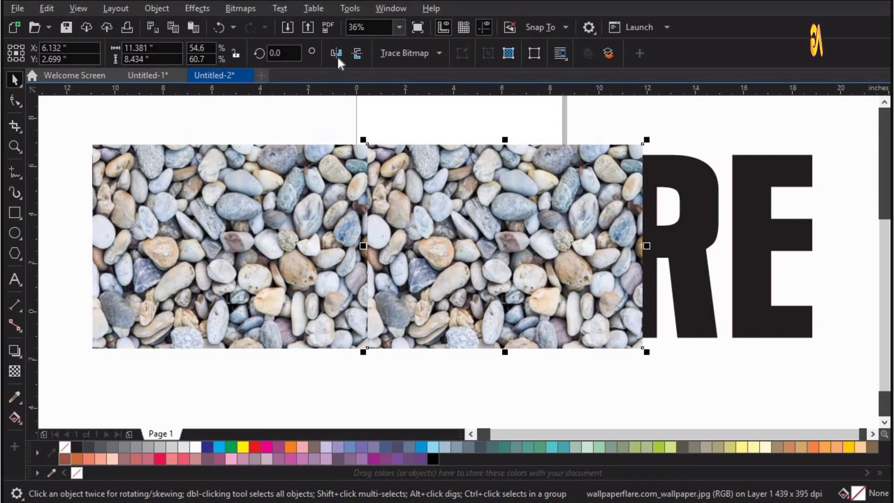
left_click(337, 55)
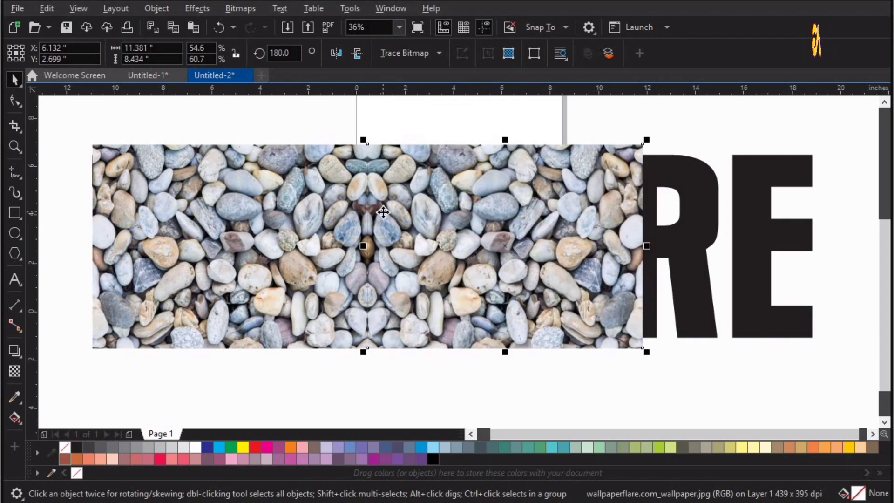
key("Left")
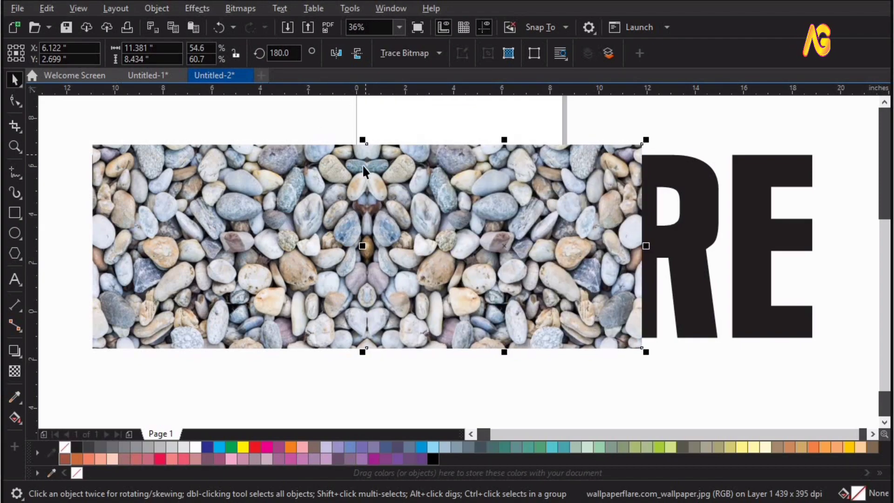
scroll(419, 275, "up", 1)
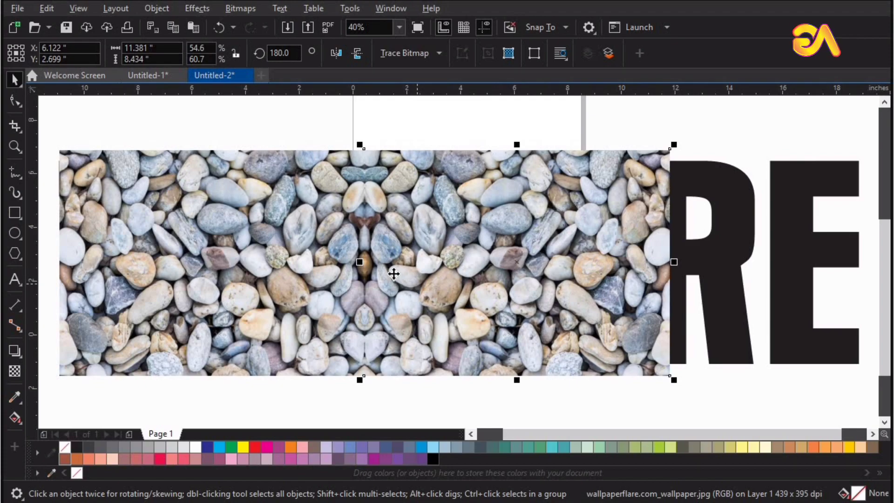
left_click_drag(432, 272, 678, 276)
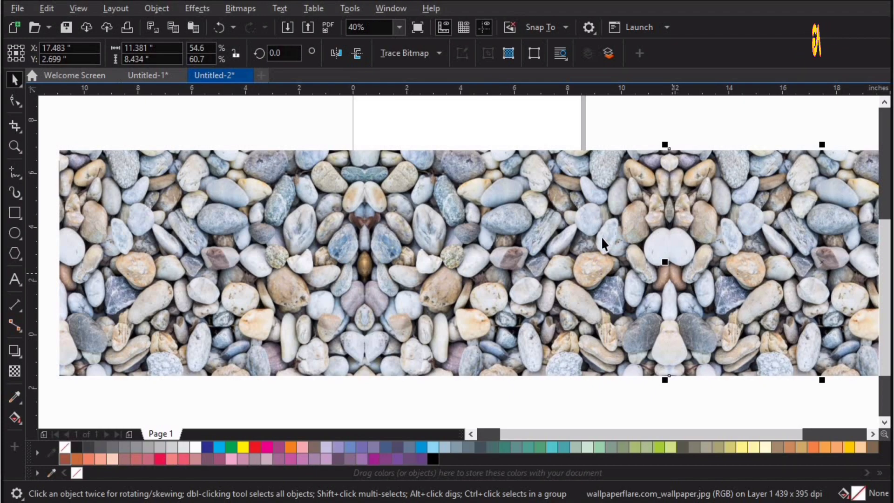
Shrink the three pebble images together to about 30.1 in wide and group them
left_click(206, 251, "shift")
left_click(206, 251, "shift")
scroll(564, 334, "down", 5)
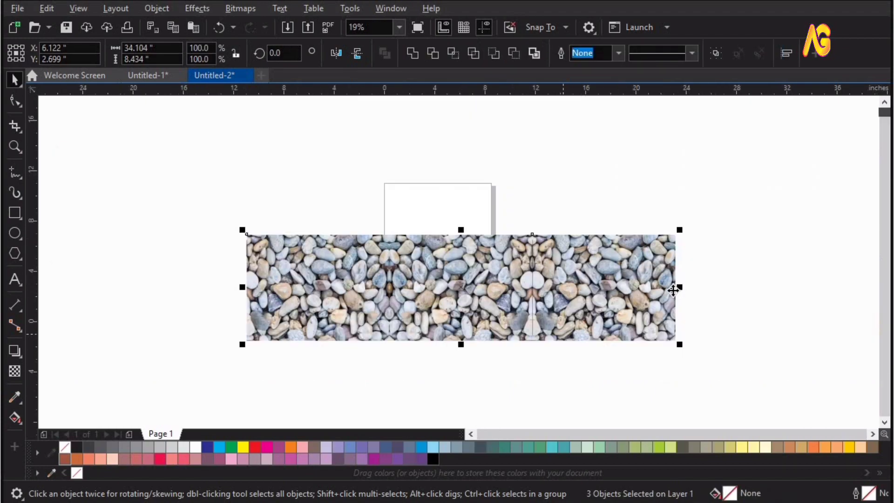
left_click_drag(679, 288, 624, 290)
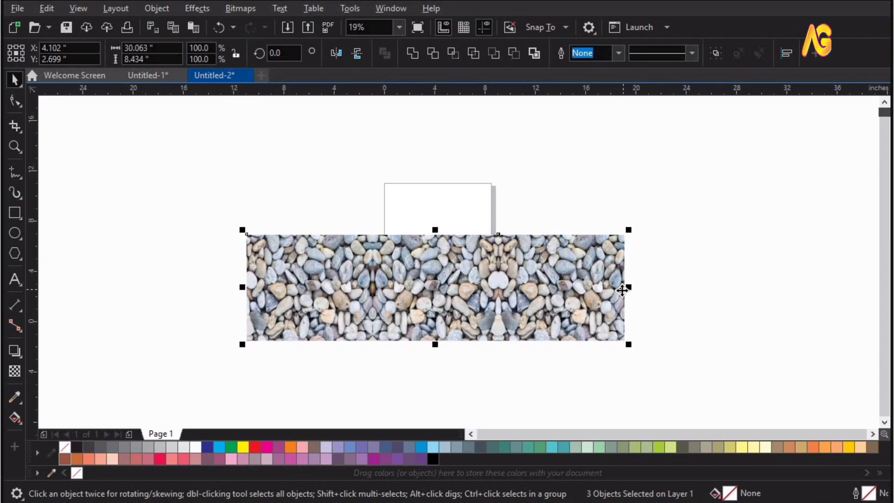
key("shift+F2")
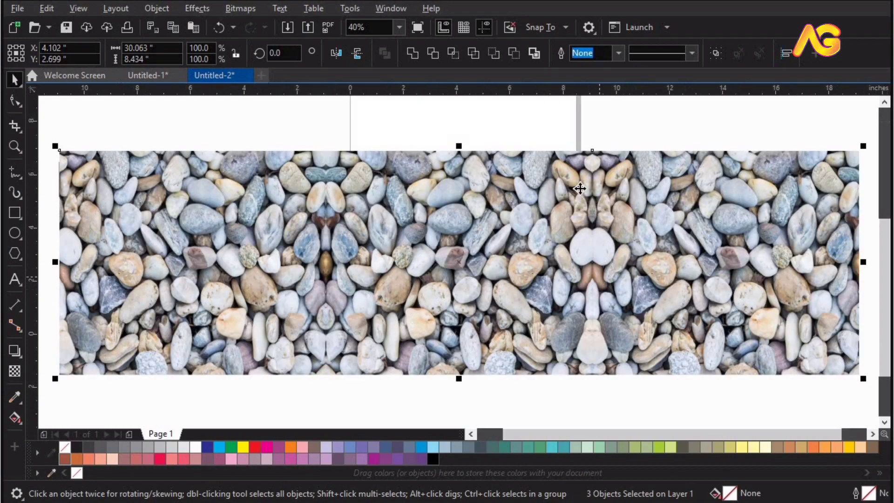
left_click(717, 54)
Send the pebble image group back one level, behind the TEXTURE text
right_click(608, 222)
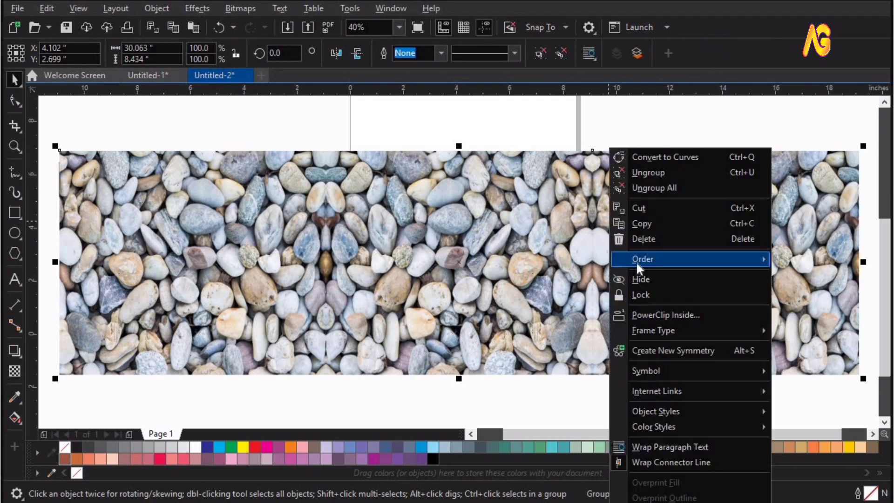
mouse_move(636, 263)
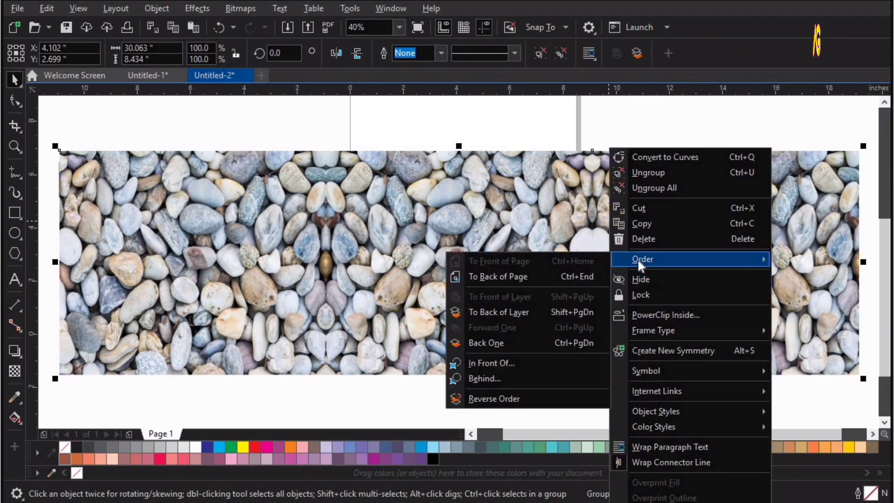
left_click(557, 342)
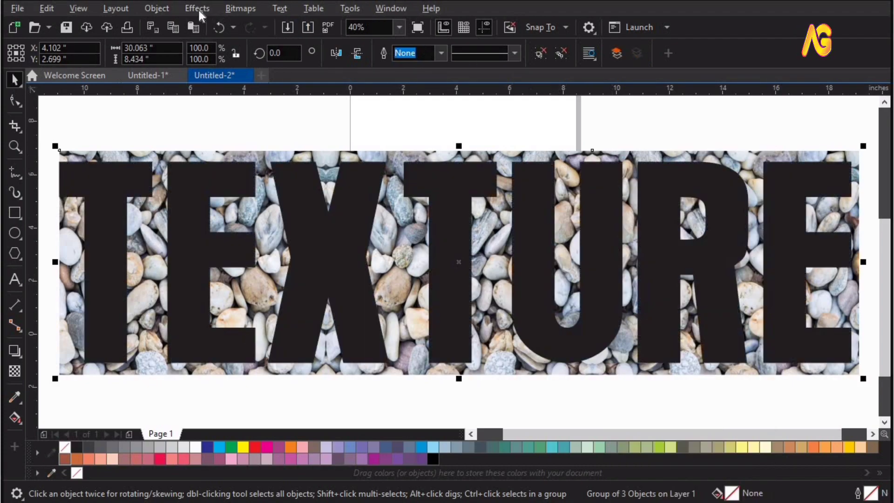
PowerClip the pebble image group inside the TEXTURE text frame
left_click(167, 7)
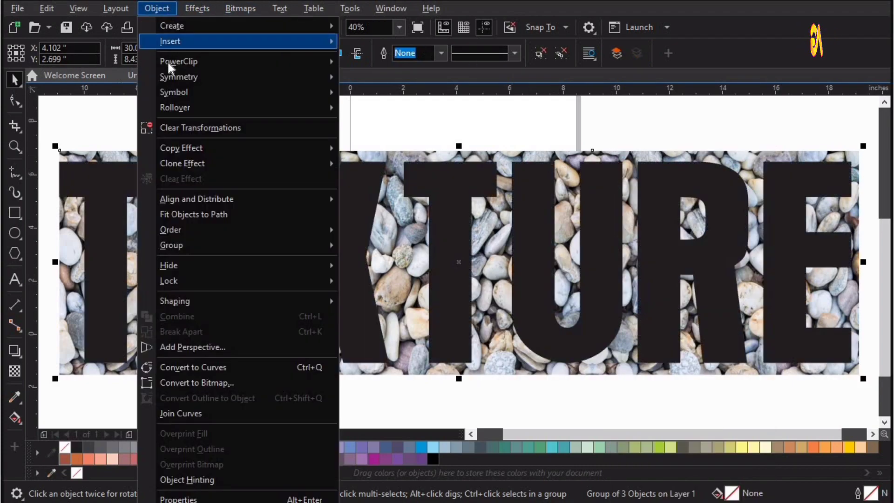
mouse_move(167, 61)
left_click(391, 64)
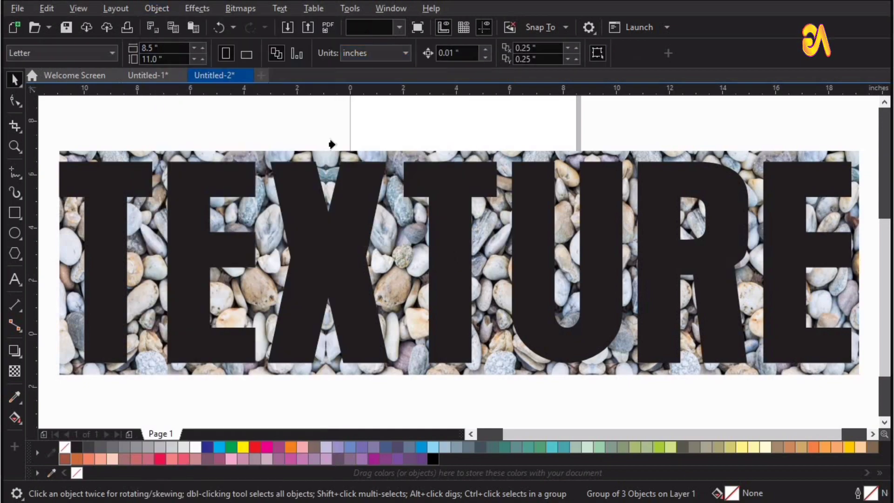
left_click(343, 227)
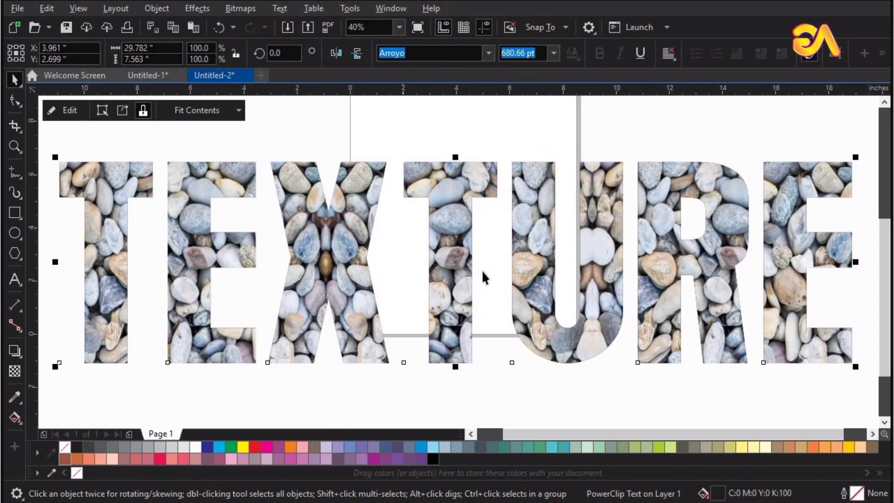
Open the PowerClip contents of the TEXTURE text for editing and finish without altering the pebble images
key("F4")
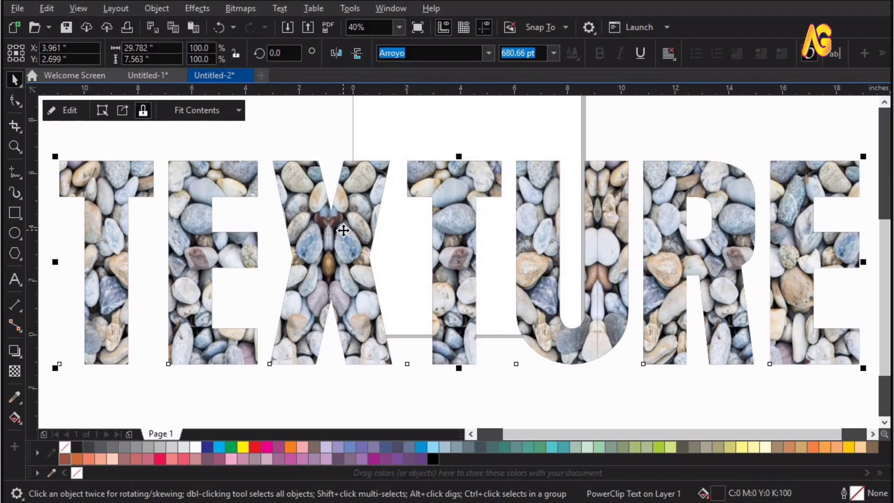
left_click(343, 230, "ctrl")
left_click(344, 230)
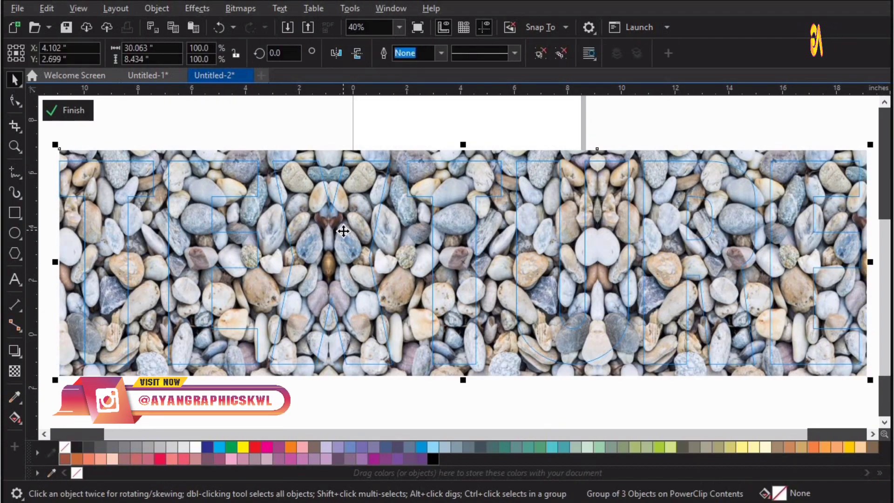
scroll(343, 231, "down", 2)
key("z")
left_click_drag(688, 375, 688, 375)
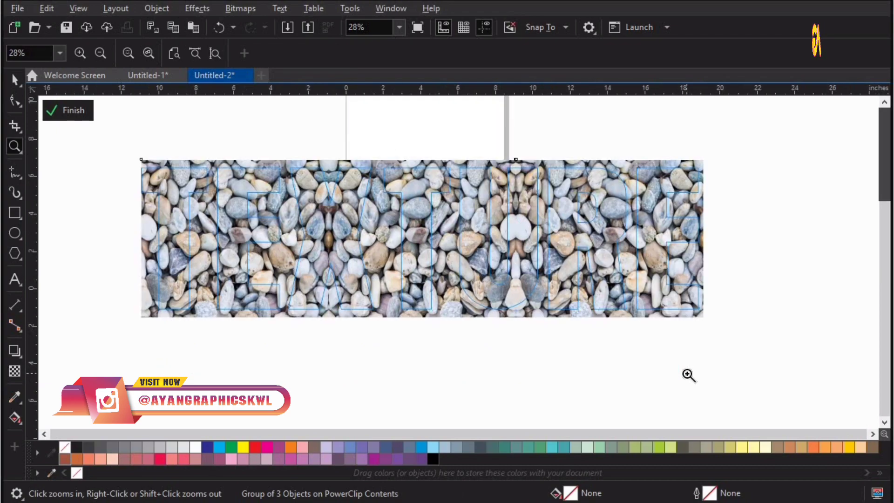
left_click(68, 110)
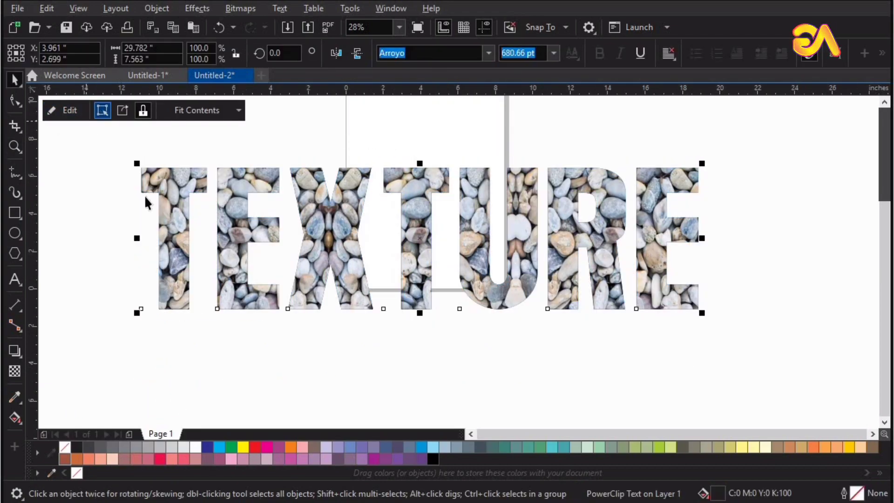
Extract the pebble images from the PowerClip text and undo the extraction
left_click(190, 130)
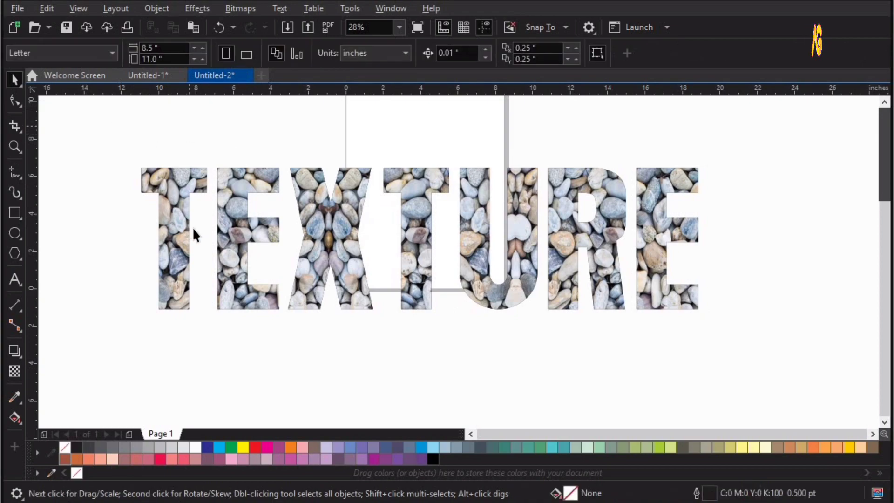
left_click(172, 210)
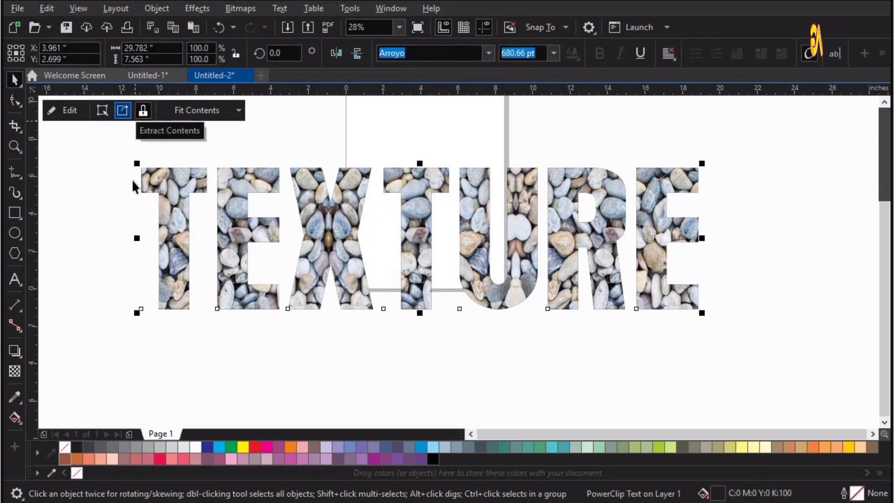
left_click(129, 111)
key("ctrl+z")
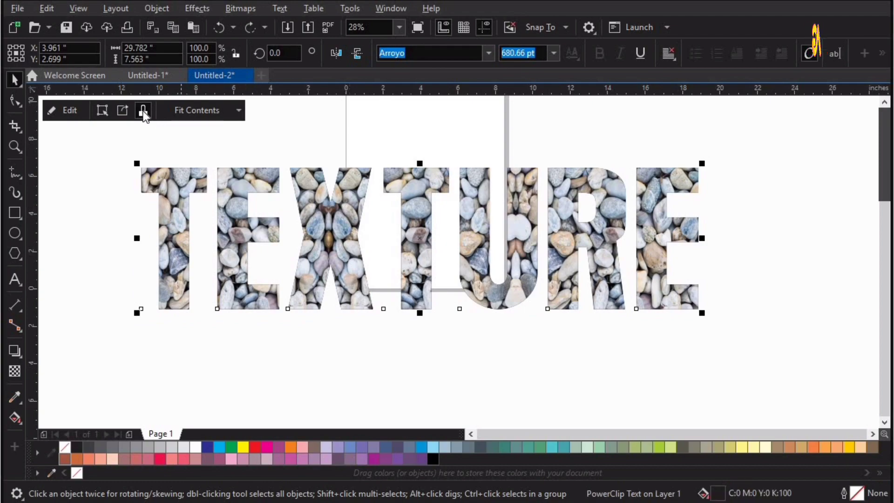
Toggle the content lock on the TEXTURE PowerClip and refit its contents as four narrower mirrored pebble images across the word
left_click(143, 112)
left_click(295, 143)
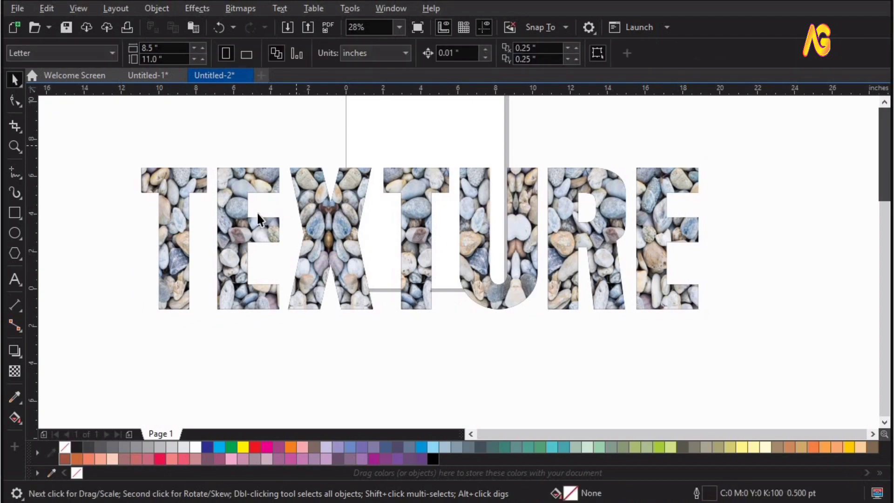
left_click(240, 224)
left_click(239, 222, "ctrl")
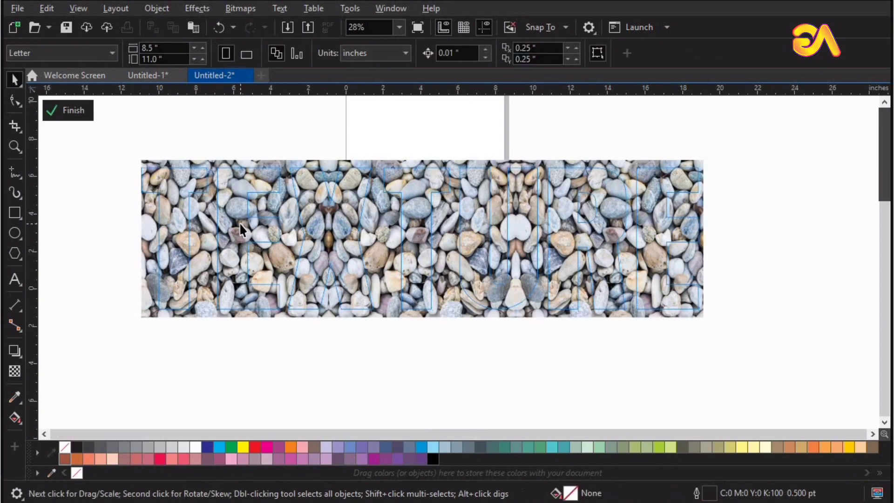
left_click(457, 194, "ctrl")
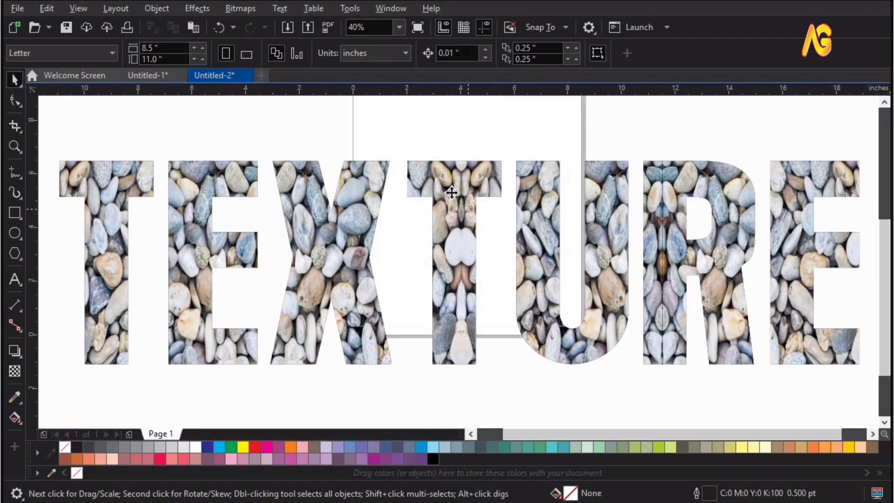
Add a drop shadow to the TEXTURE text, offset about 0.339" horizontally and -0.812" vertically
left_click(452, 192)
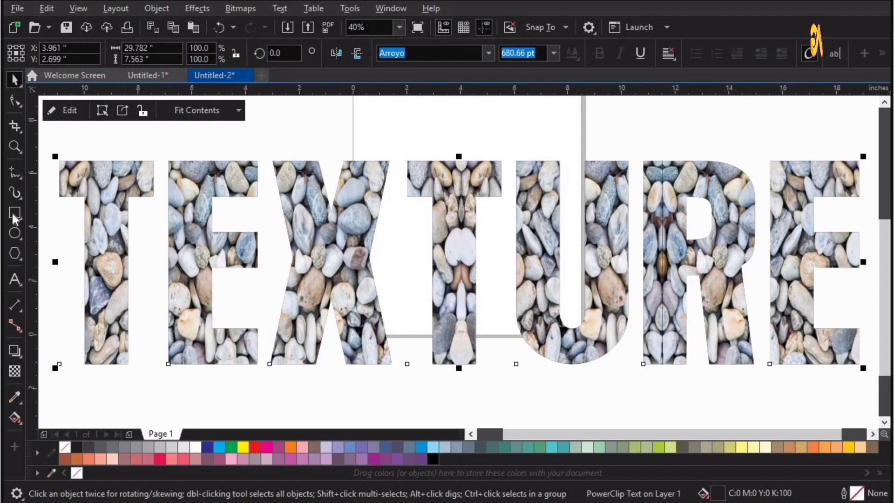
left_click(19, 355)
left_click(23, 356)
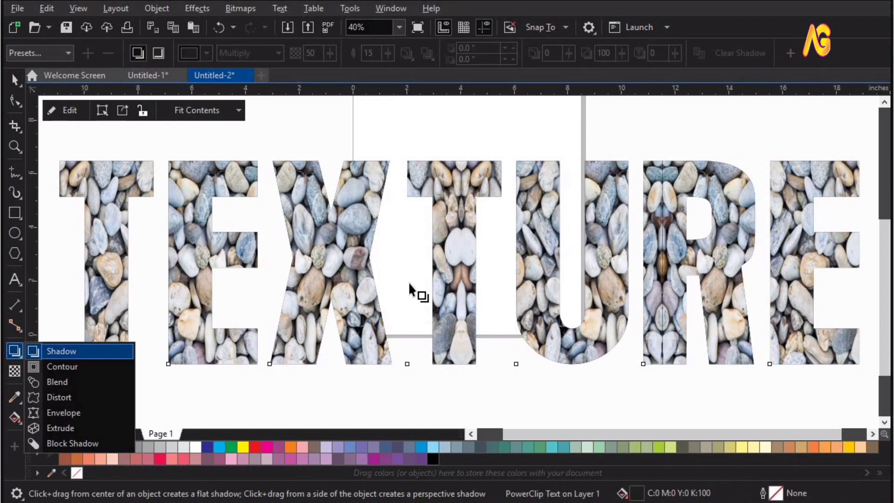
left_click_drag(519, 314, 511, 389)
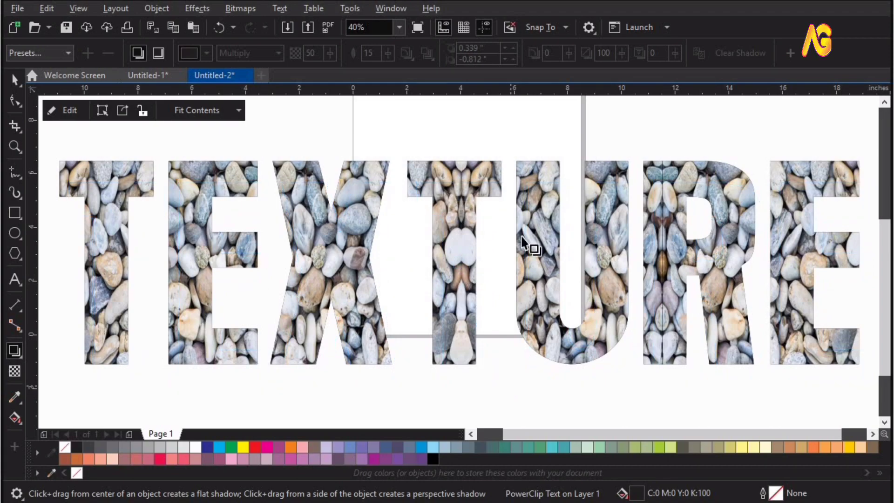
Apply the Large Glow preset to the TEXTURE shadow and change the shadow colour to black
left_click(38, 53)
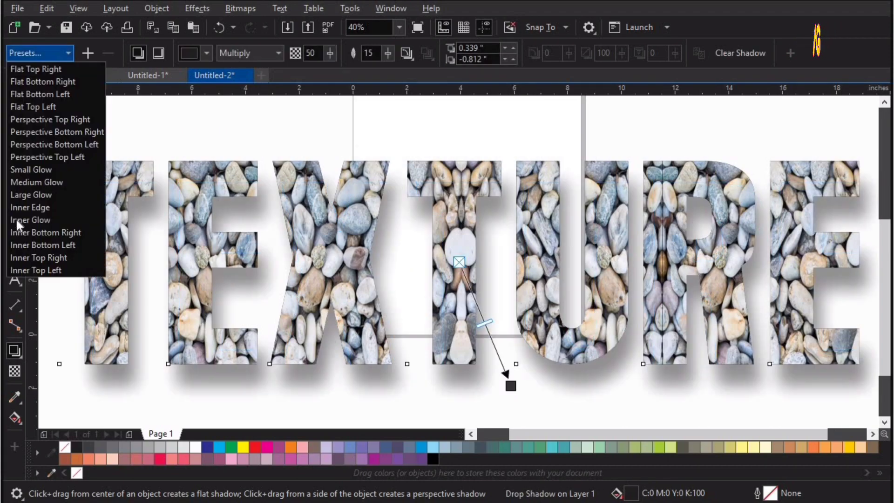
left_click(31, 195)
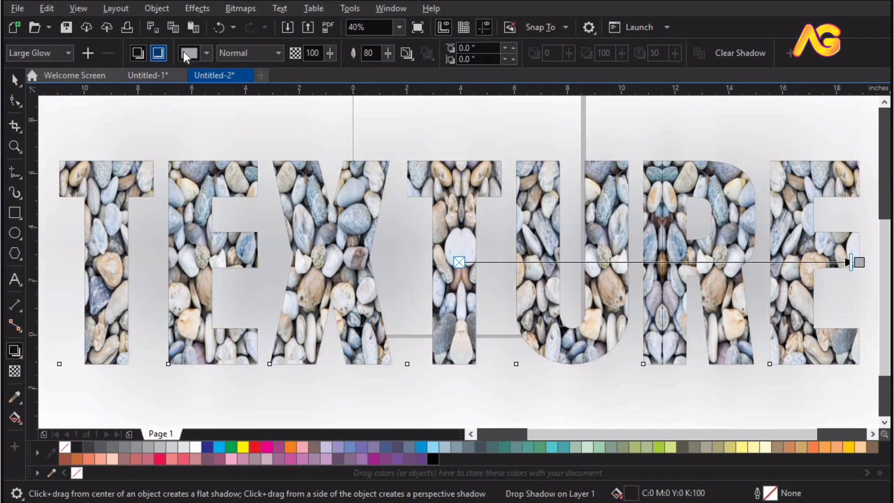
left_click(186, 53)
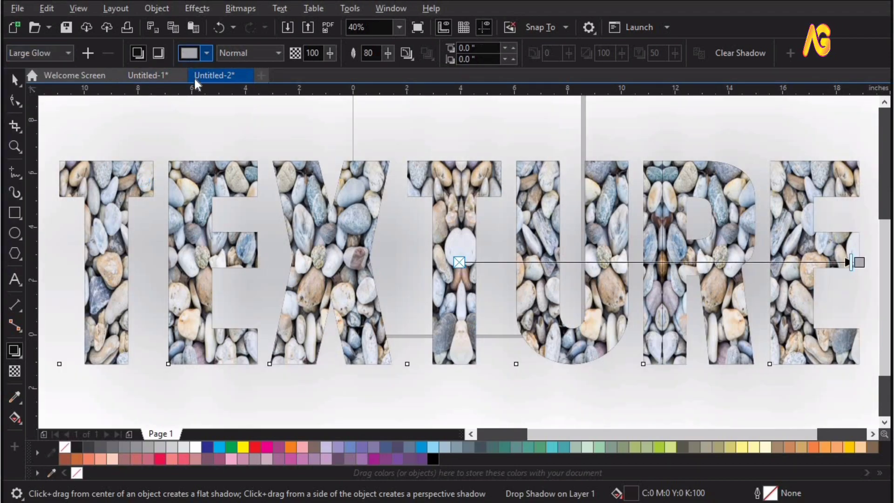
left_click(194, 81)
left_click(324, 258)
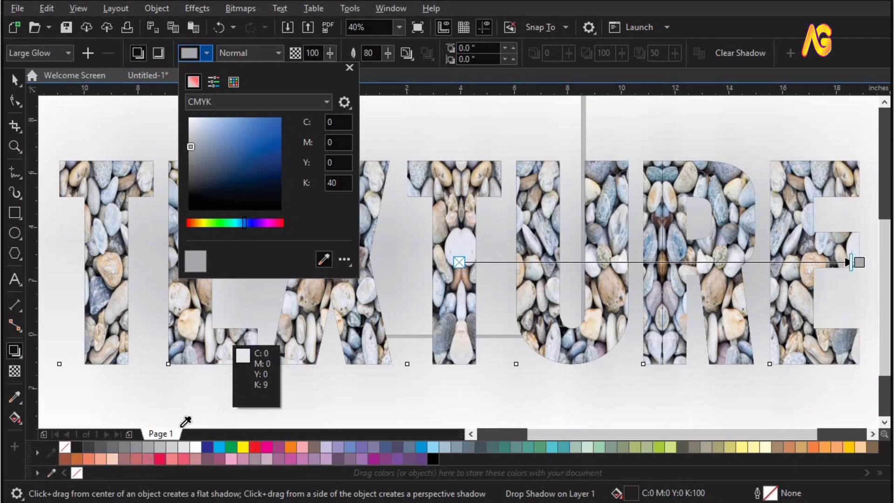
left_click(76, 447)
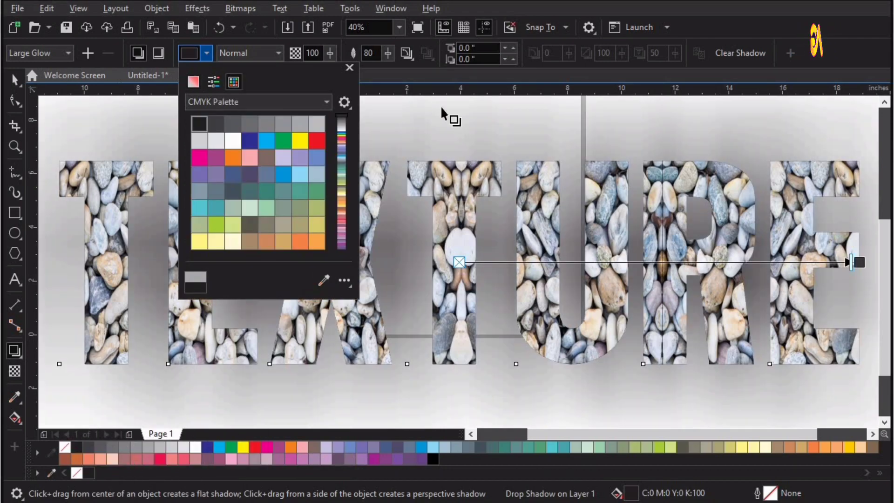
Set the shadow's feathering to 7 and its feathering direction to Outside
left_click(375, 55)
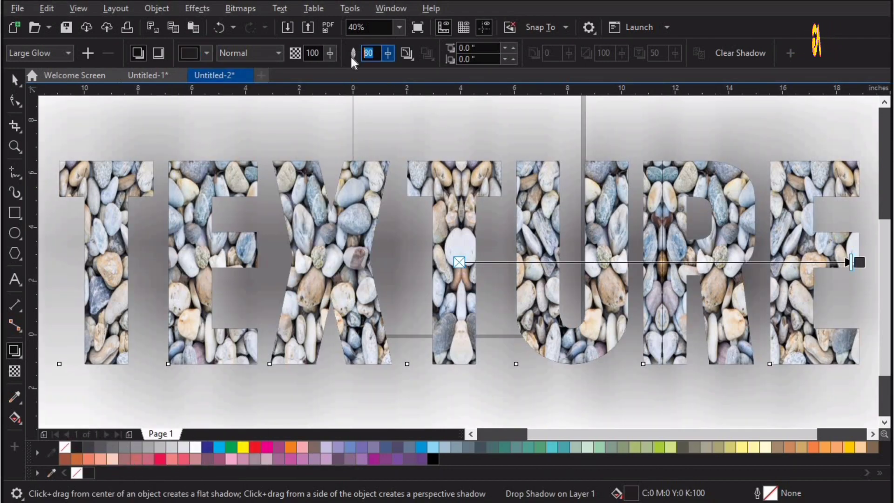
type("7")
key("Return")
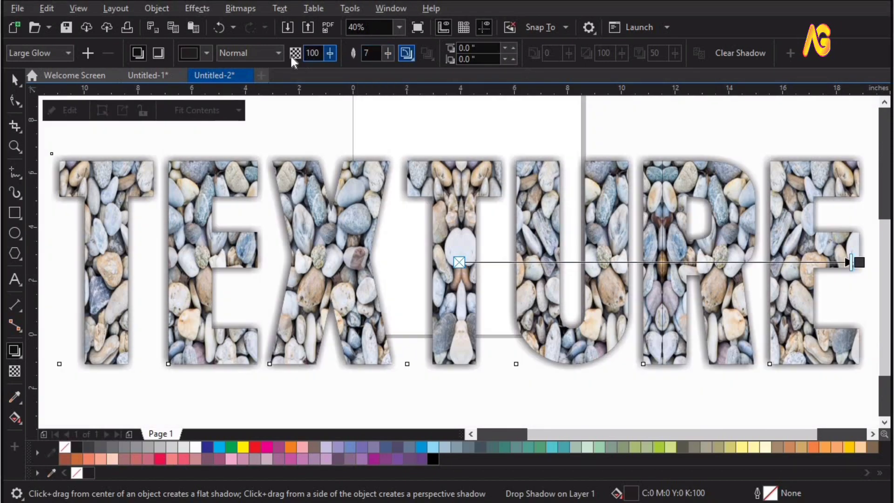
left_click(405, 54)
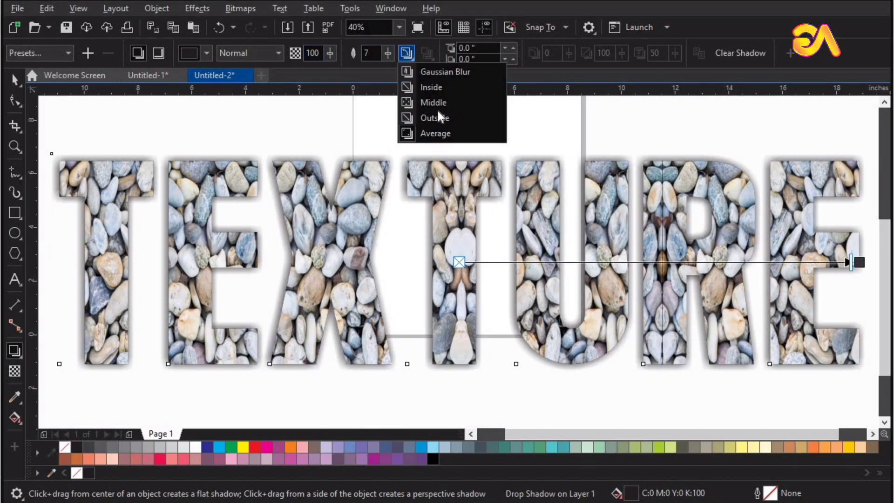
left_click(437, 119)
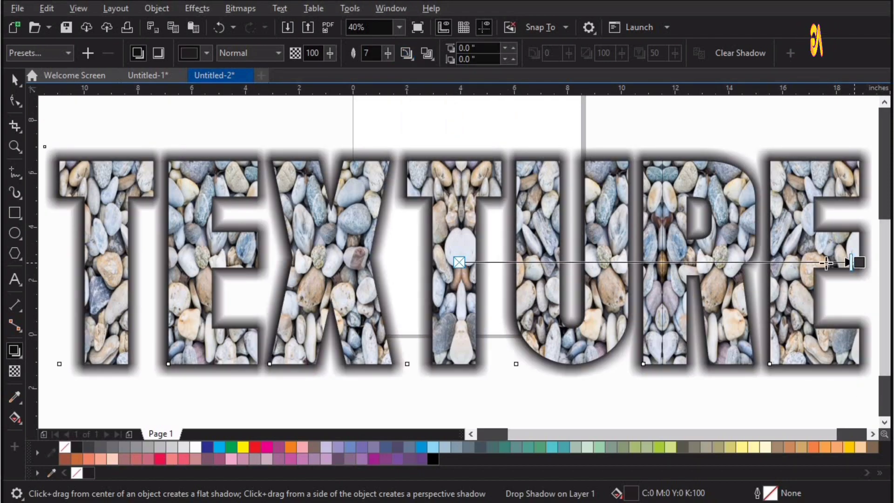
Set the shadow's opacity to about 97 and shift it to an offset of about 0.348" horizontally and -0.343" vertically
left_click_drag(827, 263, 860, 264)
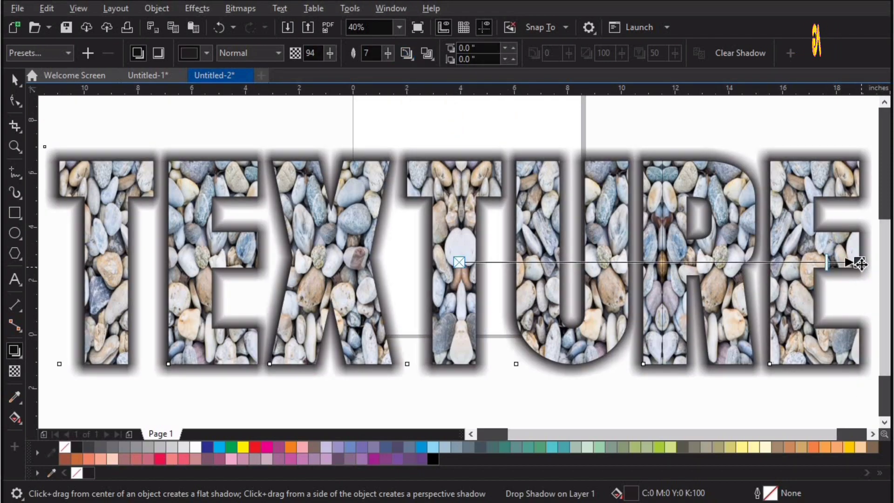
left_click_drag(823, 346, 724, 365)
left_click(747, 366)
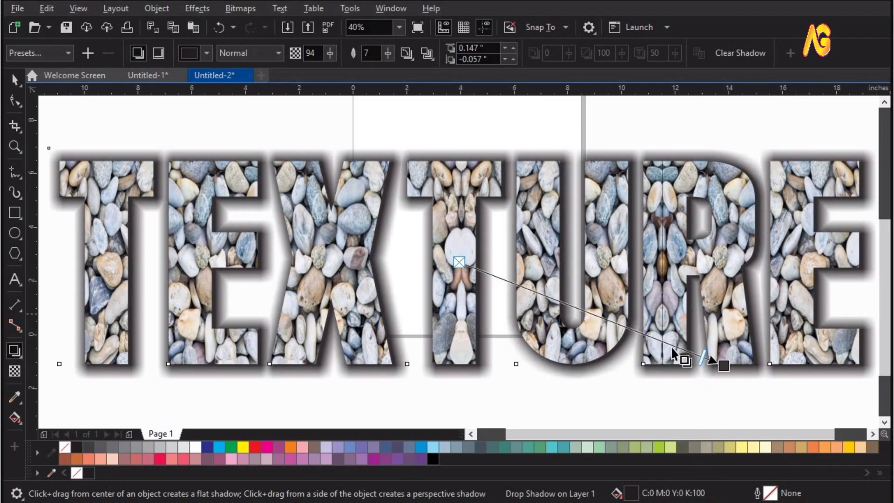
left_click_drag(711, 362, 571, 366)
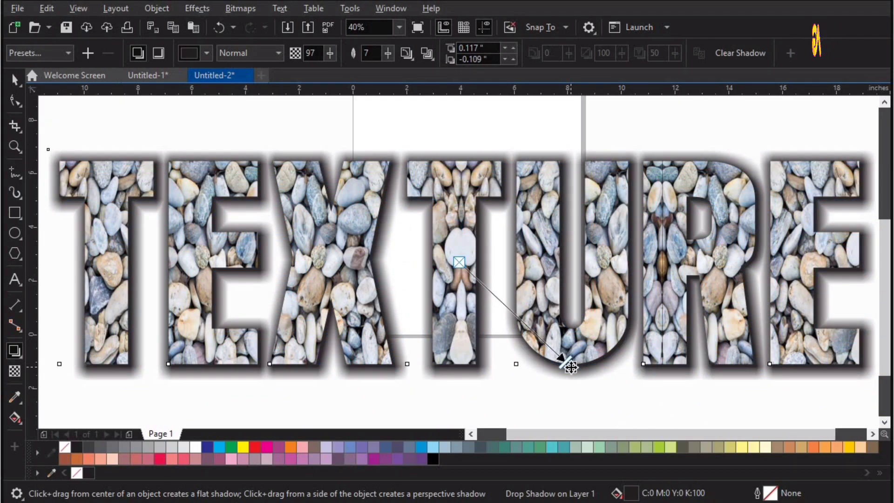
left_click_drag(573, 368, 573, 368)
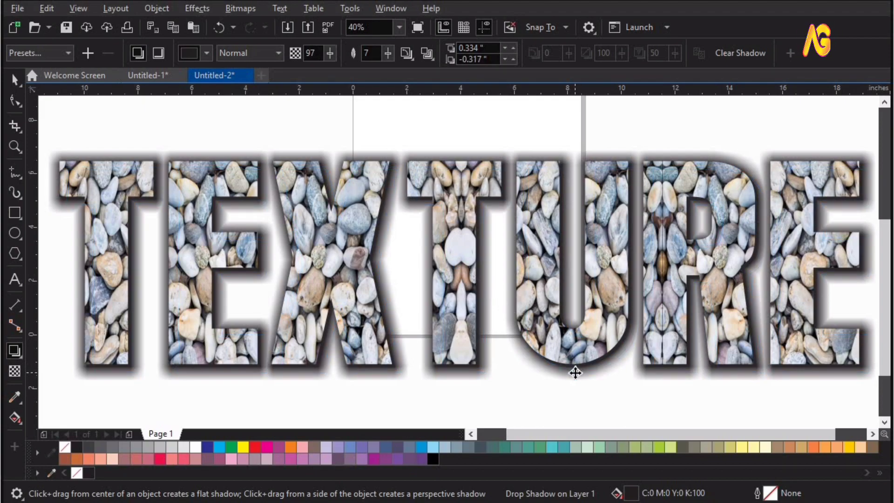
left_click_drag(573, 371, 572, 373)
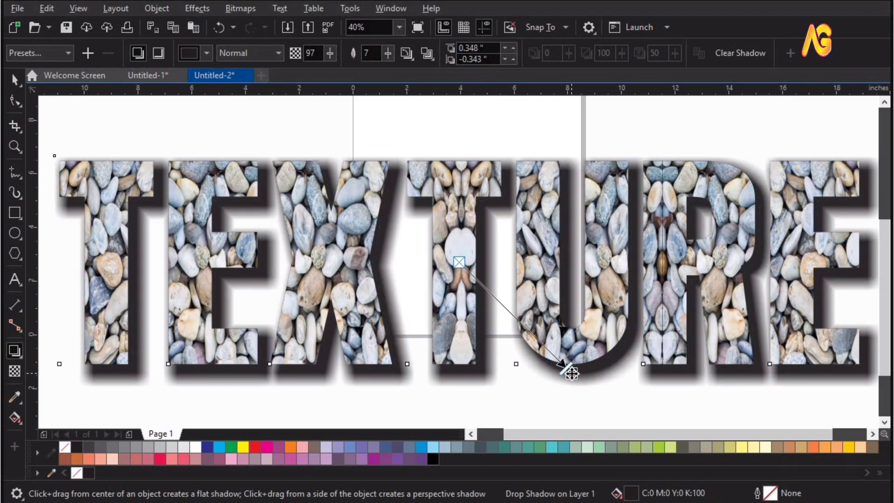
Place a copy of the pebble-filled TEXTURE text, without its shadow, in the empty area below and left of the original
left_click(505, 108)
scroll(492, 120, "down", 1)
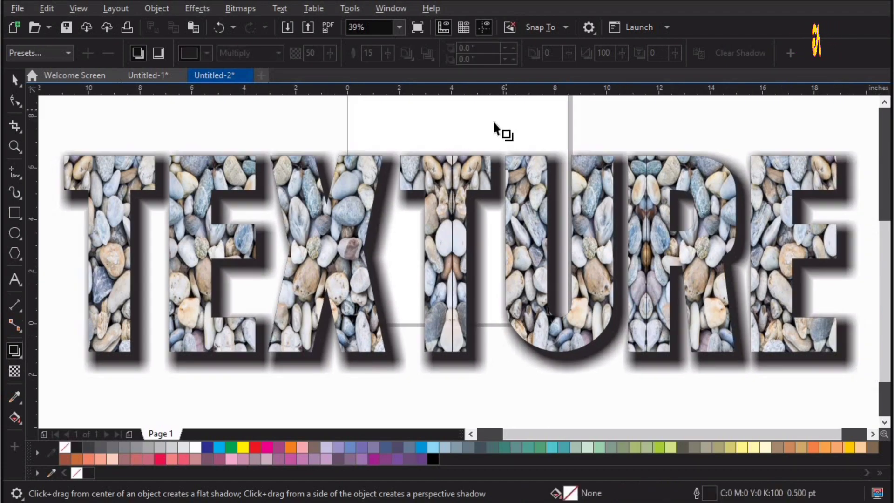
scroll(493, 121, "down", 4)
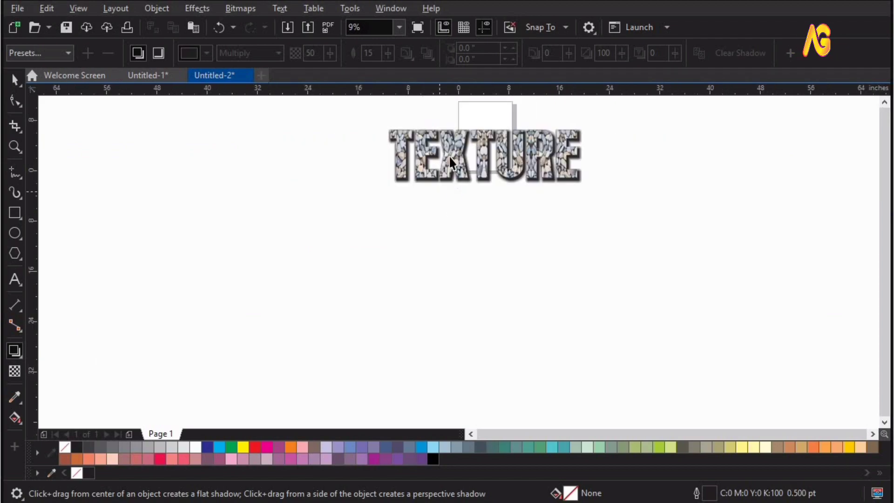
key("space")
left_click_drag(453, 152, 210, 272)
right_click(211, 272)
key("z")
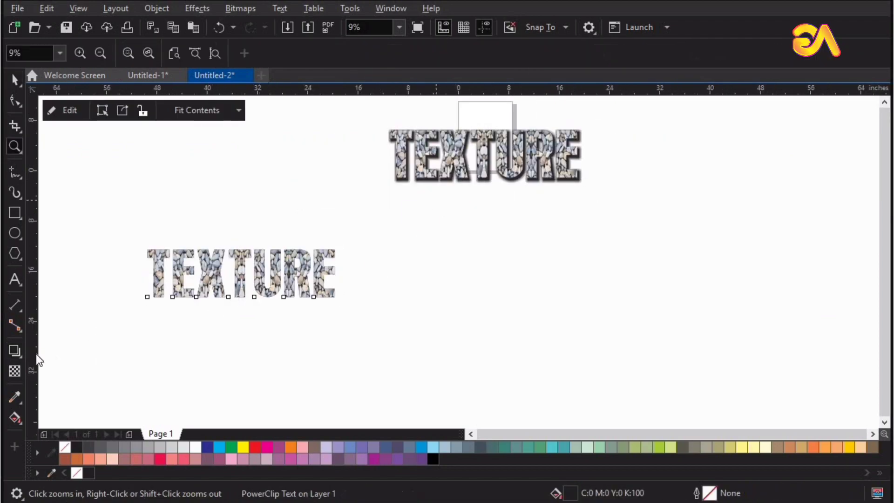
key("shift+F2")
key("space")
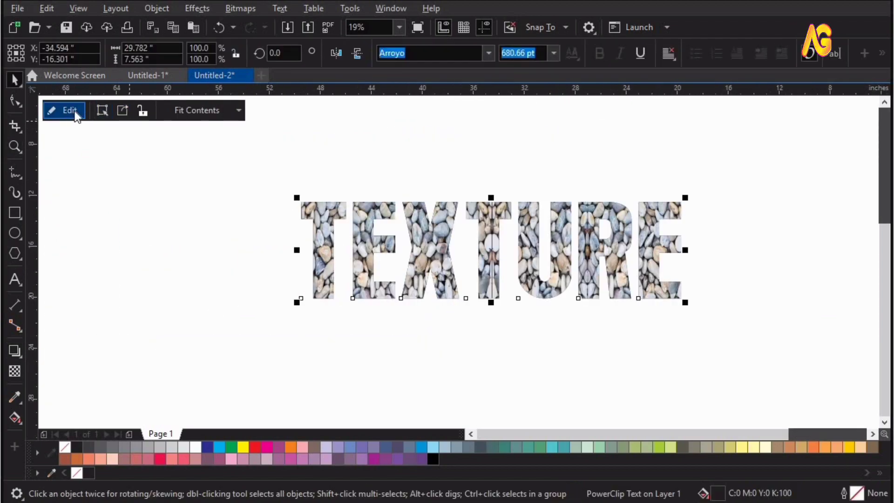
Extract the pebble images from the copied TEXTURE text and delete all four of them
left_click(70, 110)
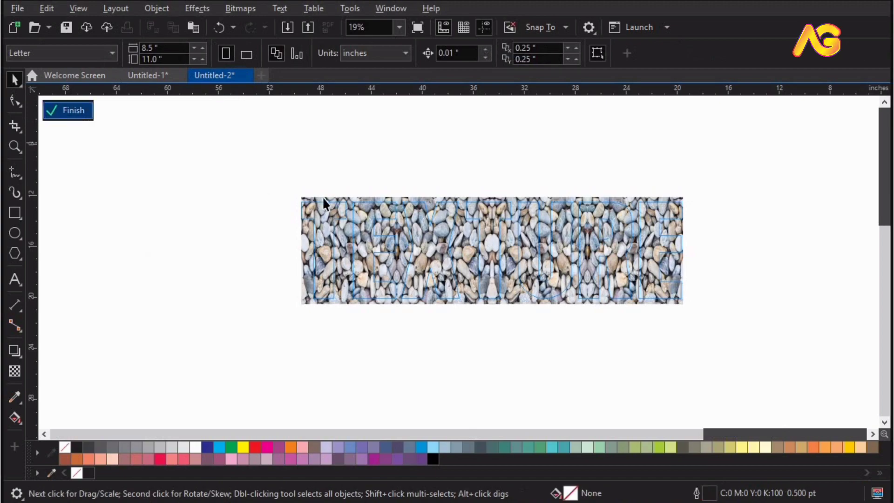
left_click(73, 111)
left_click(119, 112)
left_click(163, 194)
left_click(342, 213)
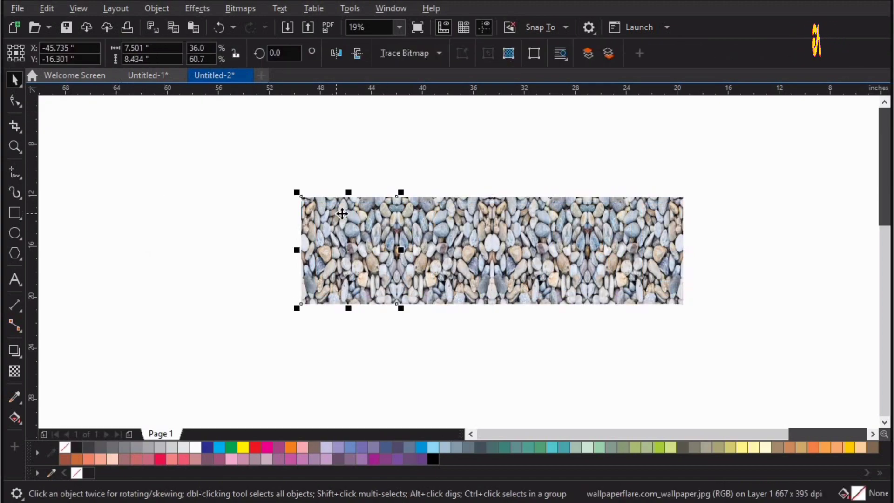
key("Delete")
left_click(464, 218)
key("Delete")
left_click(536, 229)
key("Delete")
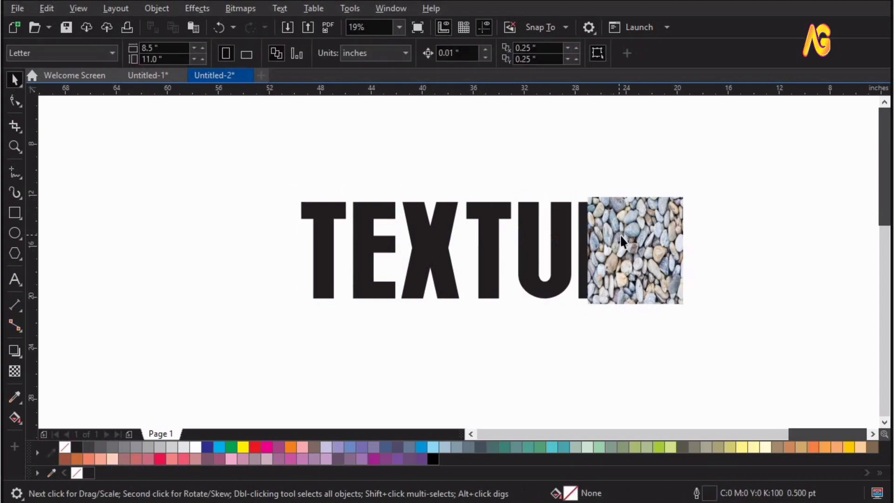
left_click(620, 236)
key("Delete")
Clear the frame type of the empty TEXTURE PowerClip so that it is plain artistic text again
left_click(624, 245)
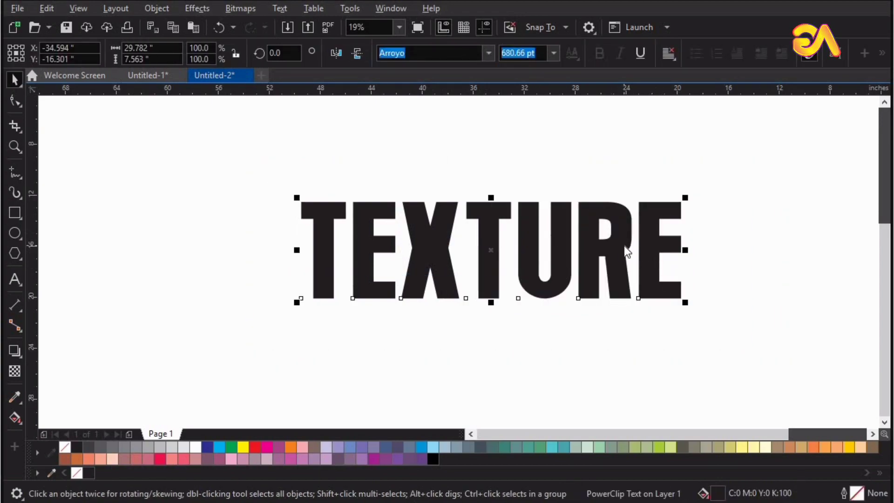
right_click(624, 244)
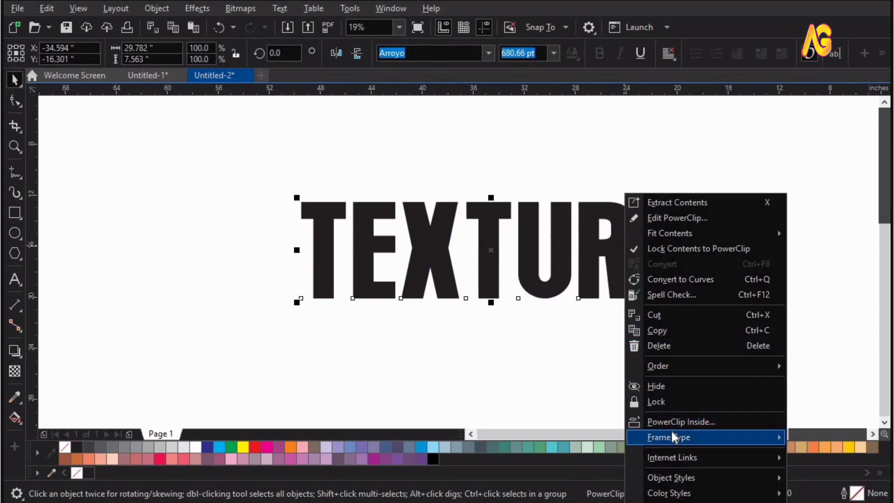
mouse_move(671, 433)
left_click(473, 472)
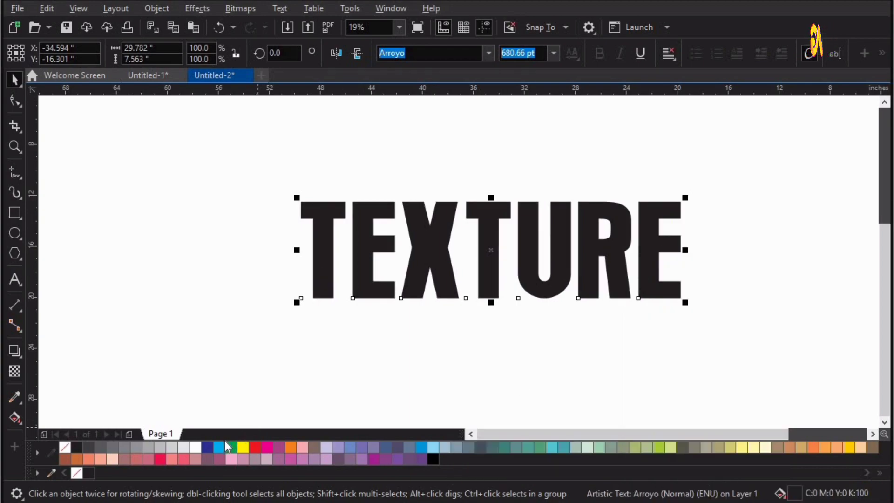
Move the copied TEXTURE text up and to the left and fill it with golden yellow (C:0 M:20 Y:100 K:0)
left_click_drag(209, 449, 429, 271)
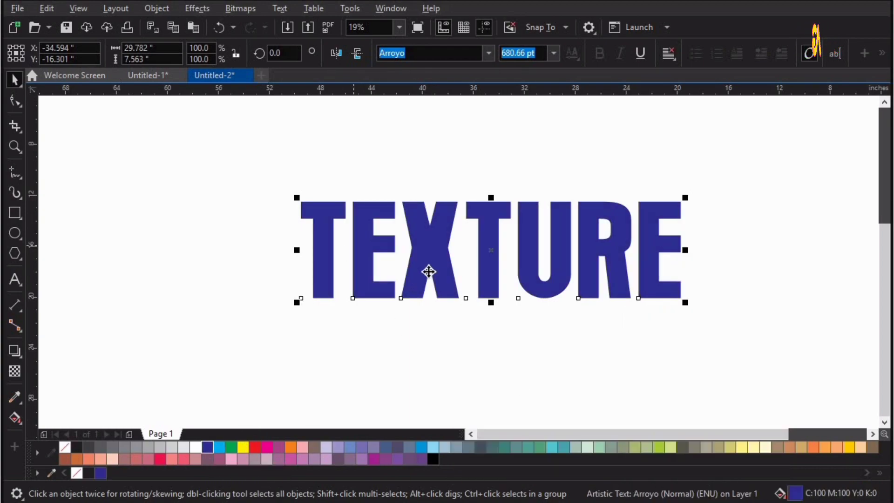
left_click_drag(376, 251, 244, 213)
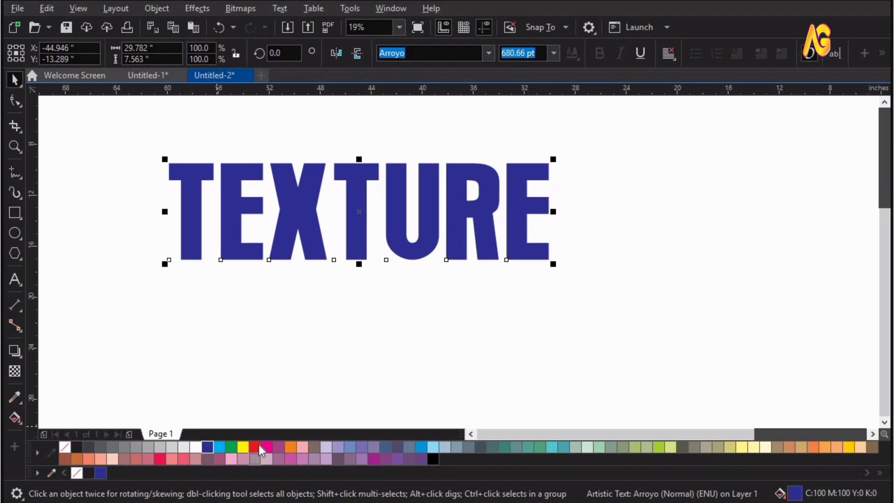
left_click(844, 448)
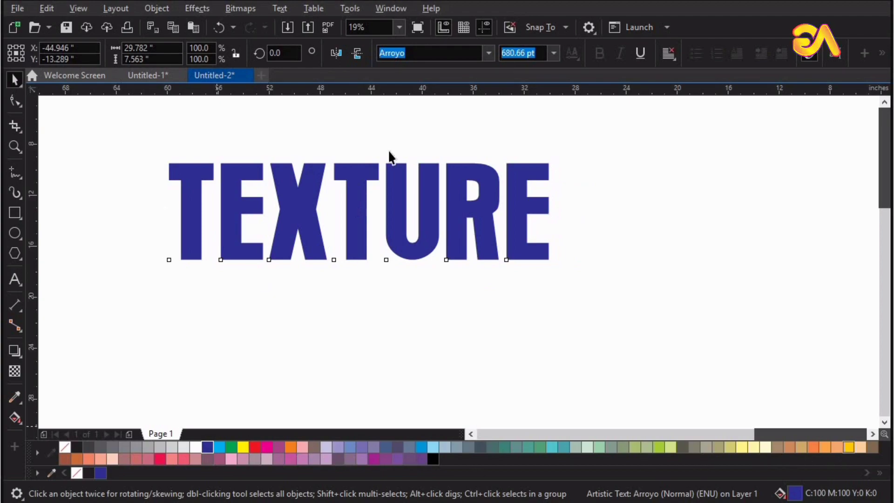
Apply a Bump Map effect with the swirling, marbled grayscale texture, tiled, to the golden yellow TEXTURE text
left_click(201, 8)
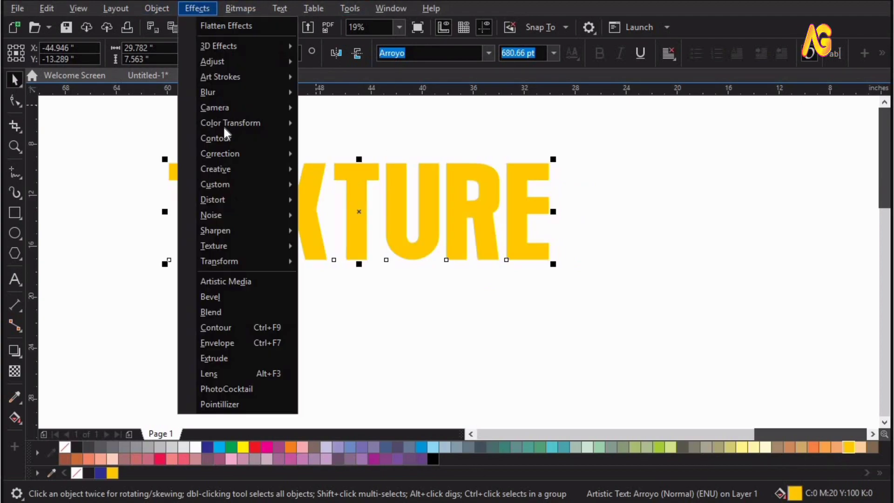
mouse_move(266, 205)
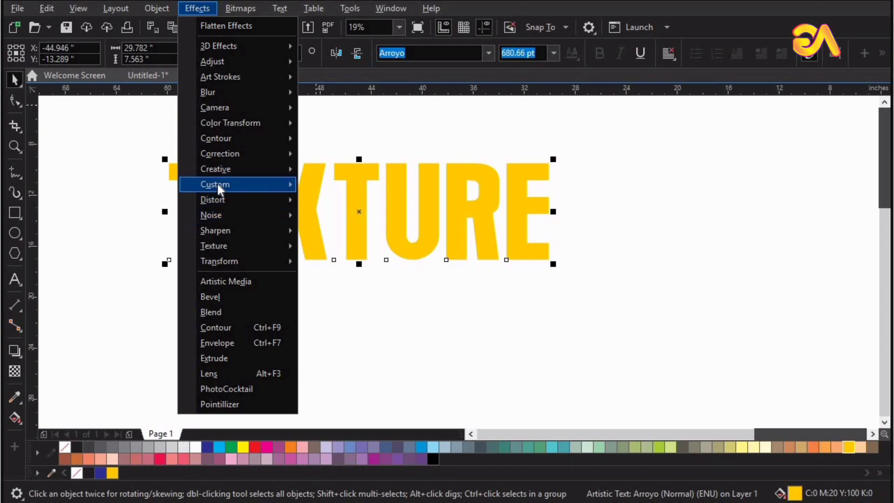
mouse_move(217, 184)
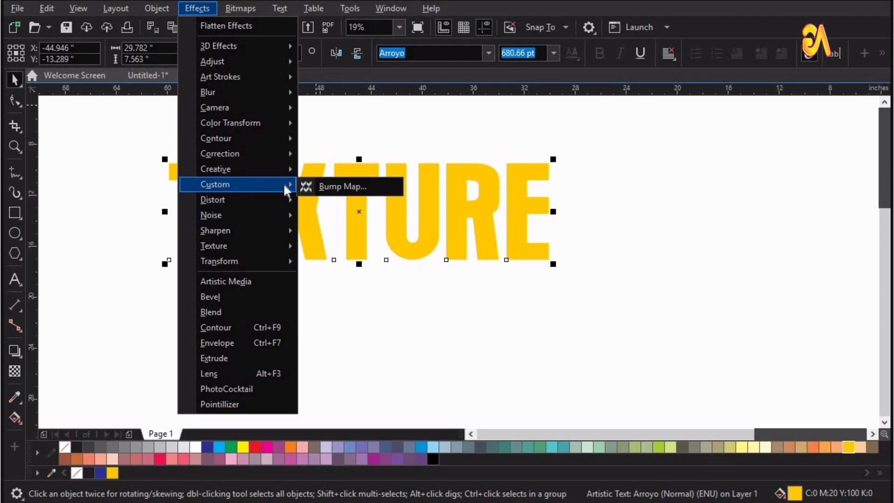
left_click(333, 186)
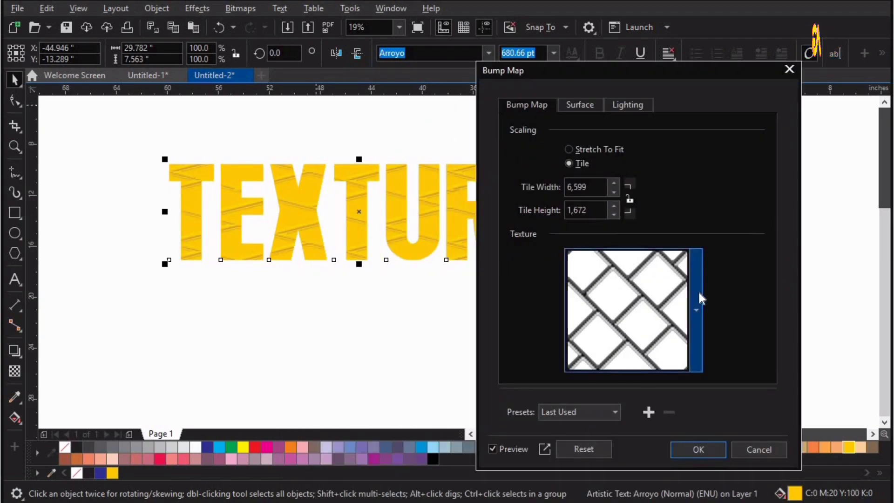
left_click(698, 289)
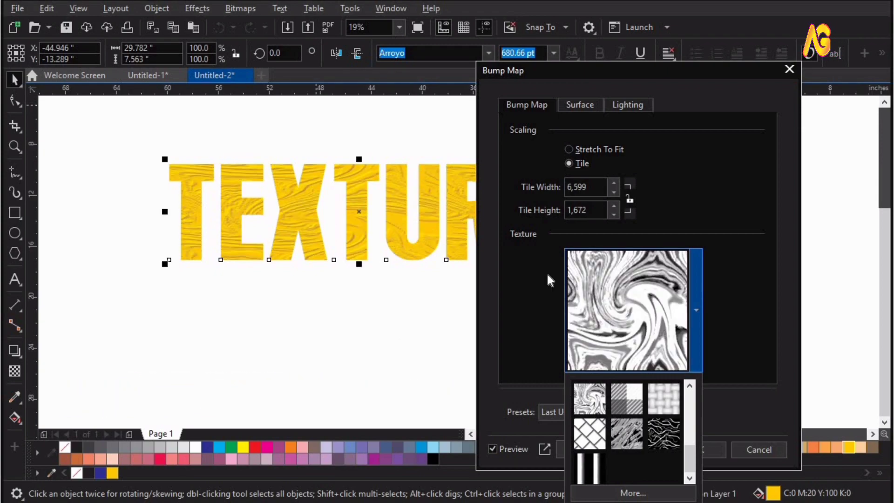
left_click(720, 450)
left_click(711, 450)
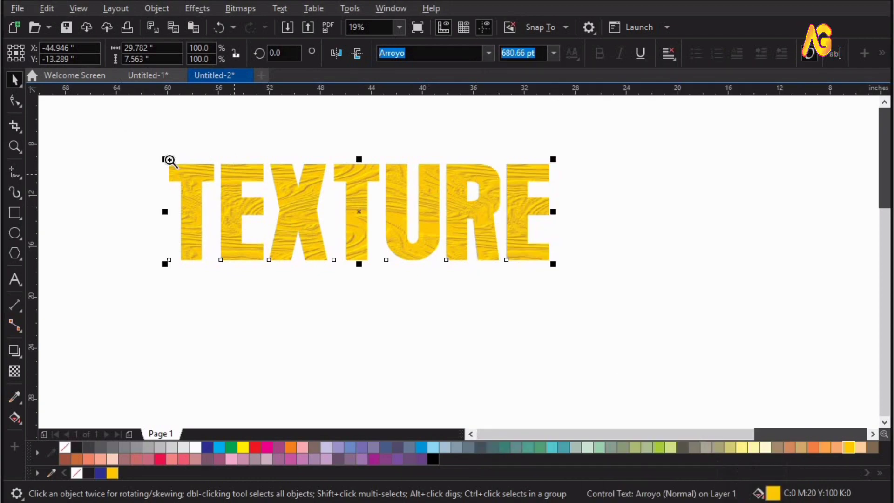
Add a drop shadow to the bump-mapped yellow TEXTURE text and apply the Large Glow preset to it
left_click_drag(131, 136, 626, 303)
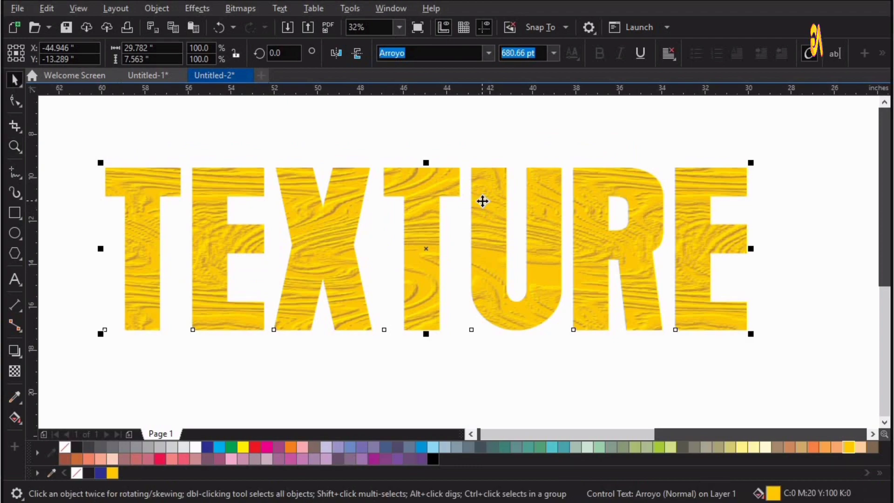
left_click(482, 201)
left_click(15, 350)
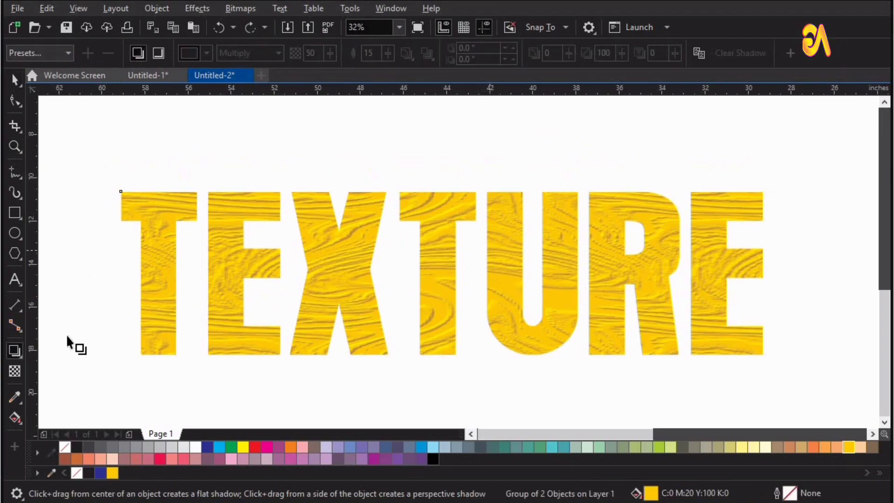
left_click(21, 358)
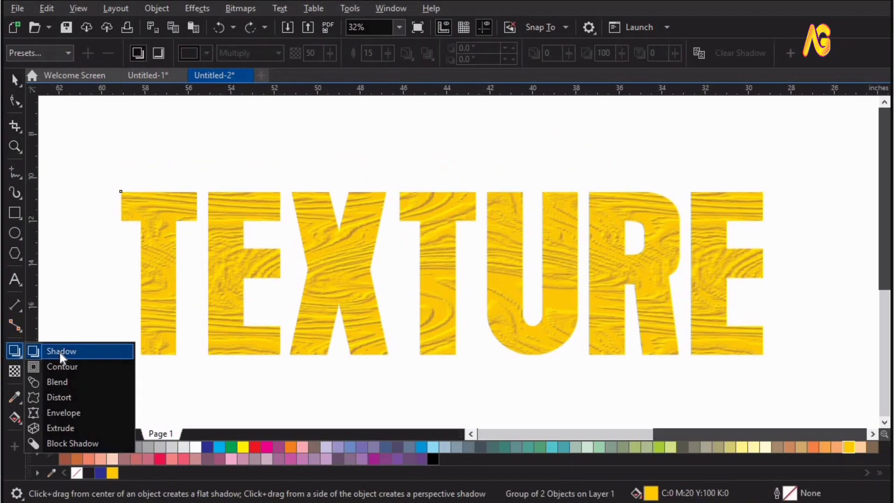
left_click(60, 353)
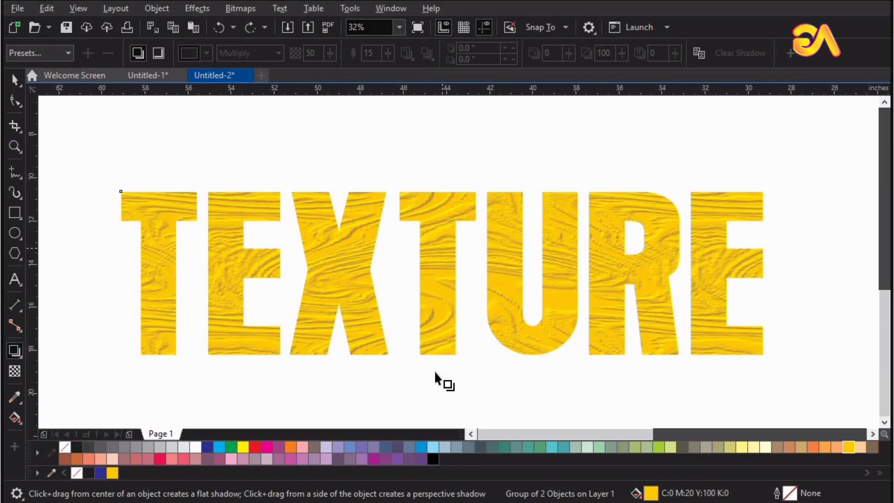
mouse_move(442, 274)
left_mouse_down()
mouse_move(438, 378)
mouse_move(471, 364)
mouse_move(499, 377)
mouse_move(503, 359)
left_mouse_up()
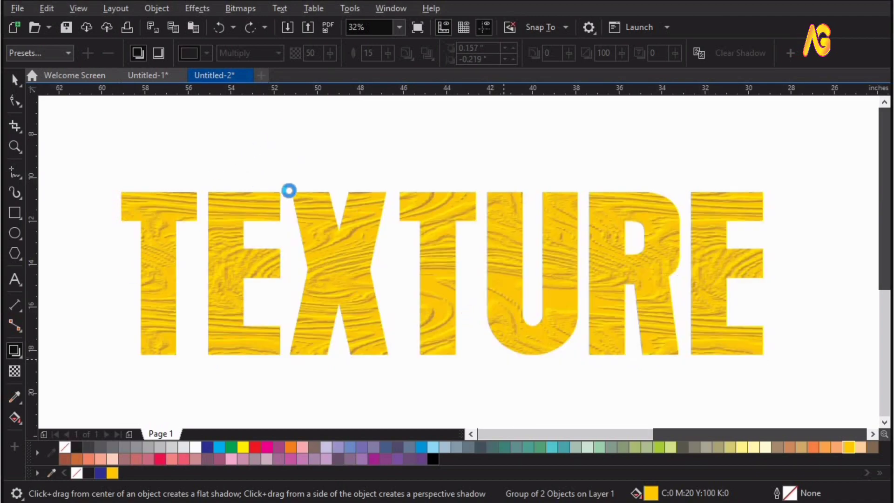
left_click(40, 53)
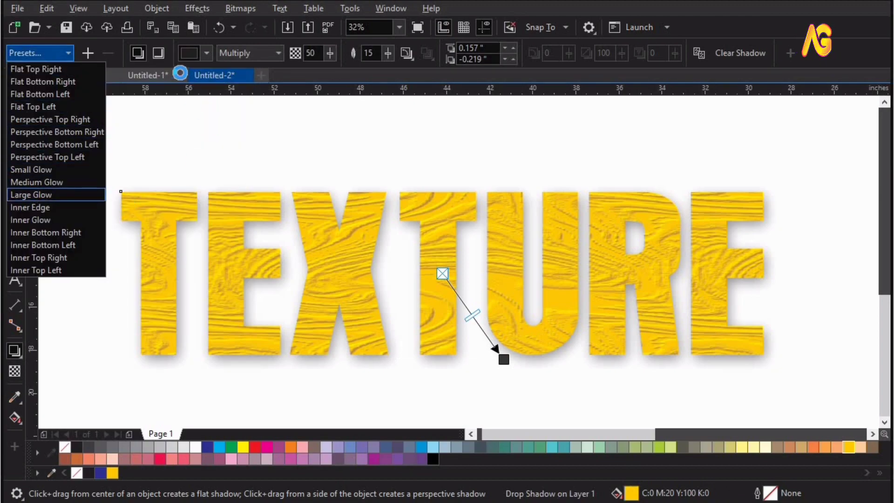
Set the yellow text's shadow color to black and its feathering to 5
left_click(192, 58)
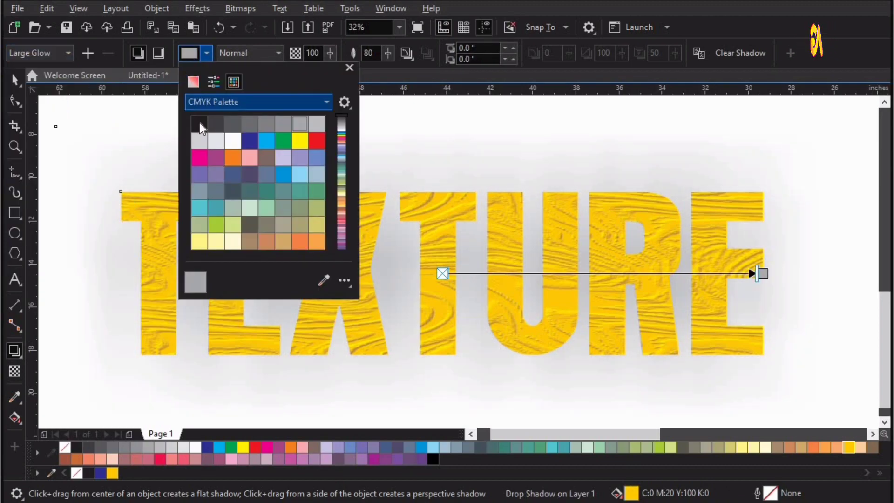
left_click(198, 121)
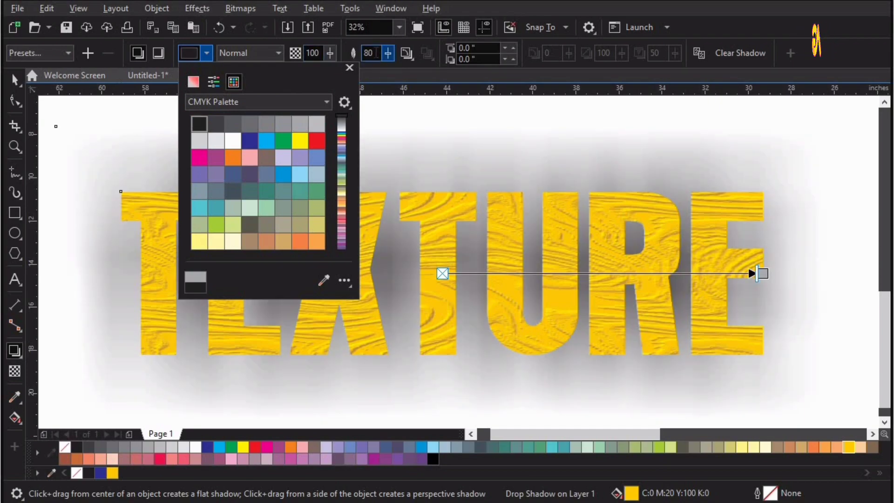
double_click(376, 52)
type("5")
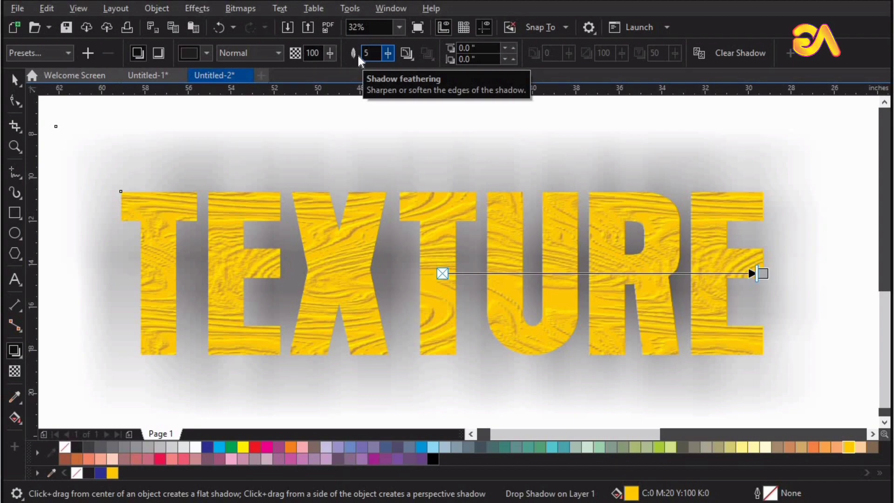
Set the shadow's feathering direction to Outside and offset the shadow about 0.158" right and 0.155" down from the yellow text
left_click(406, 53)
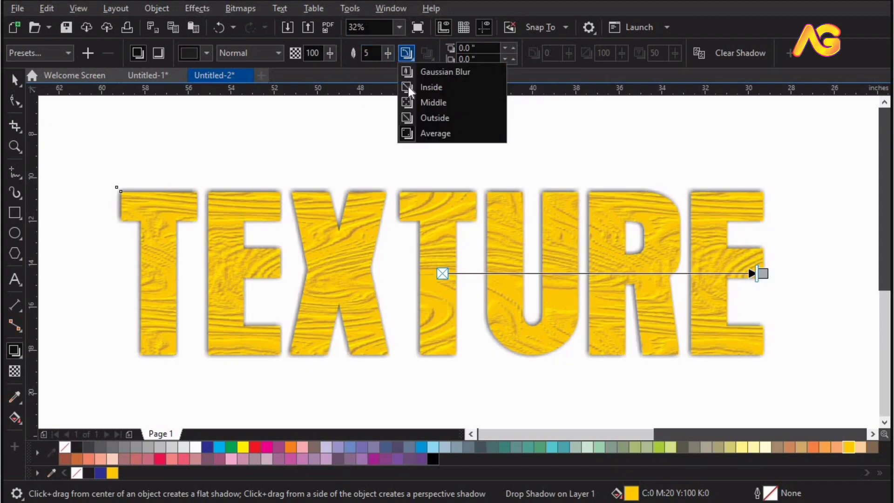
left_click(421, 120)
left_click_drag(763, 272, 586, 393)
left_click_drag(535, 367, 529, 358)
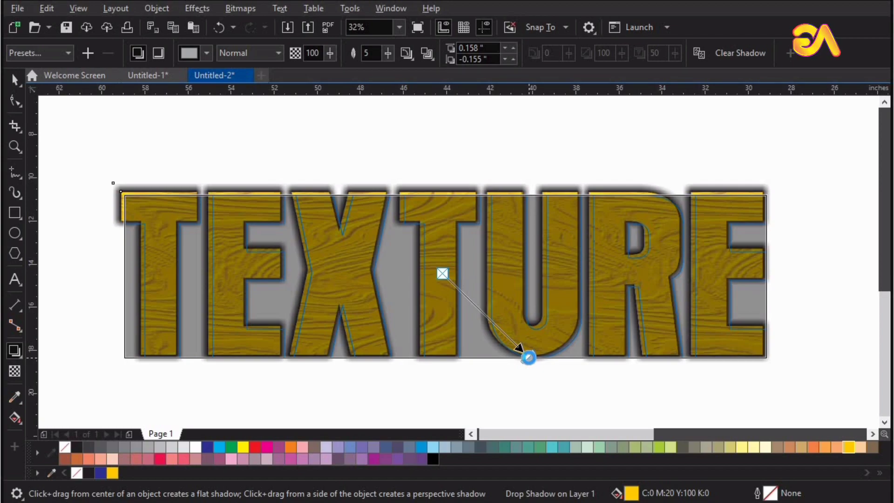
left_click(510, 140)
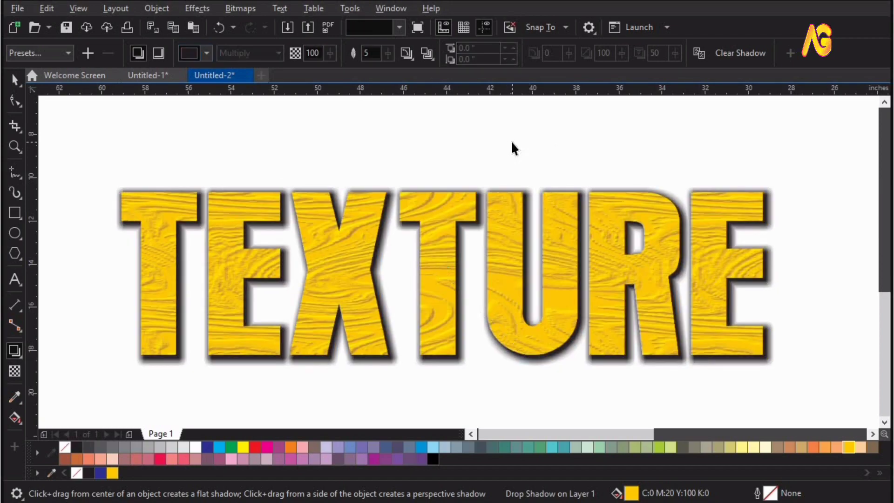
left_click(14, 80)
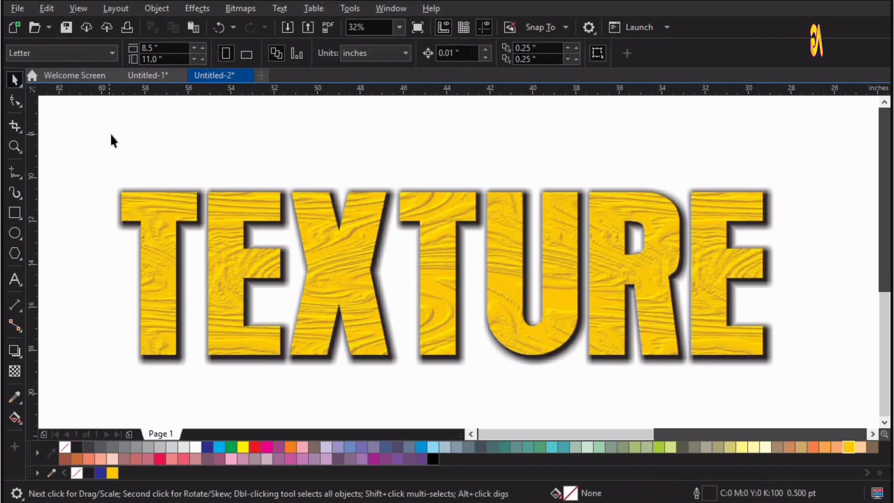
Move the yellow TEXTURE text with its shadow directly below the pebble-filled TEXTURE text, roughly aligned with it, and deselect it
key("F4")
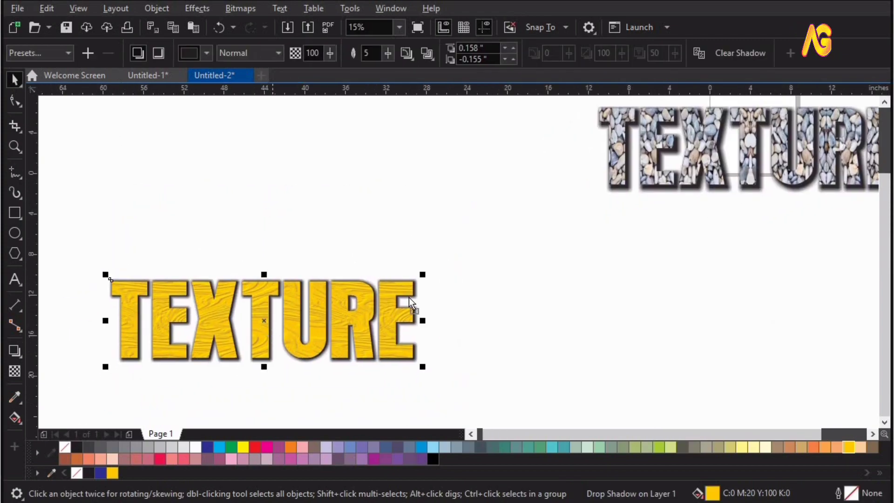
left_click_drag(409, 297, 753, 236)
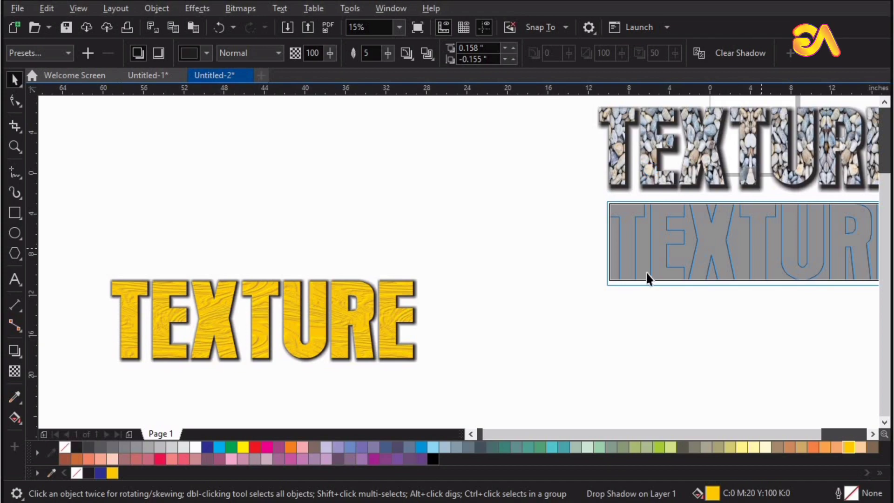
key("F4")
key("F4")
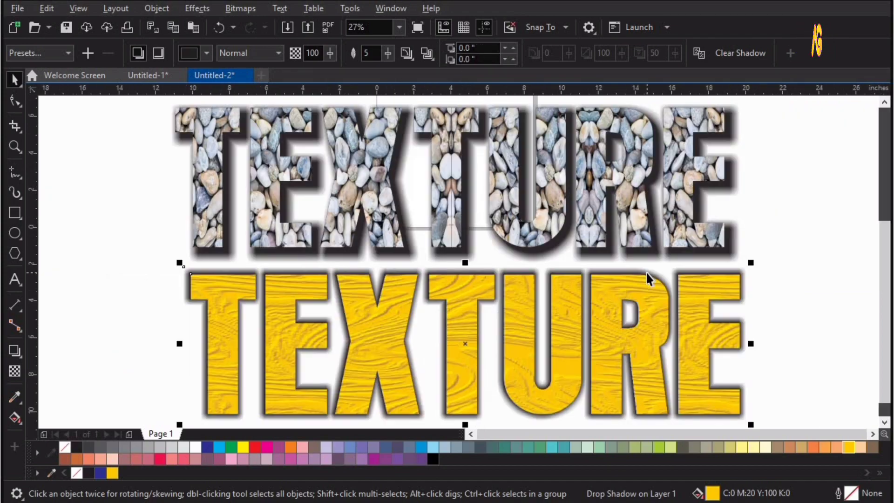
left_click(783, 186)
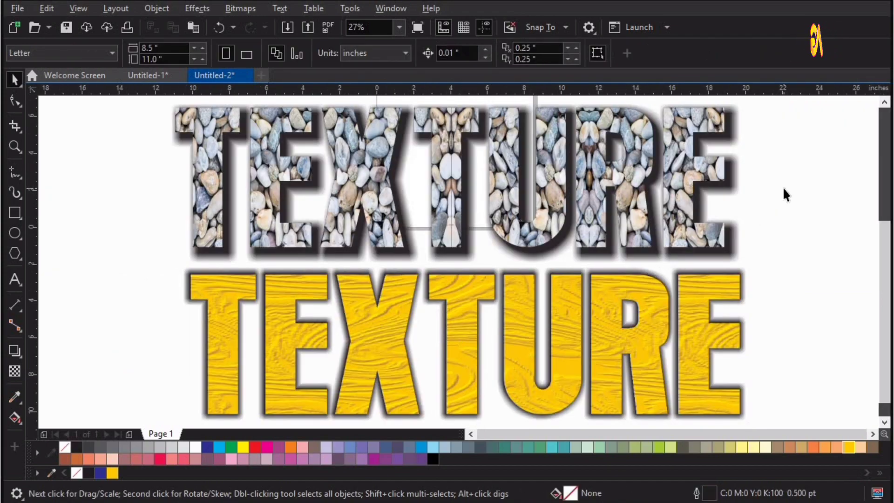